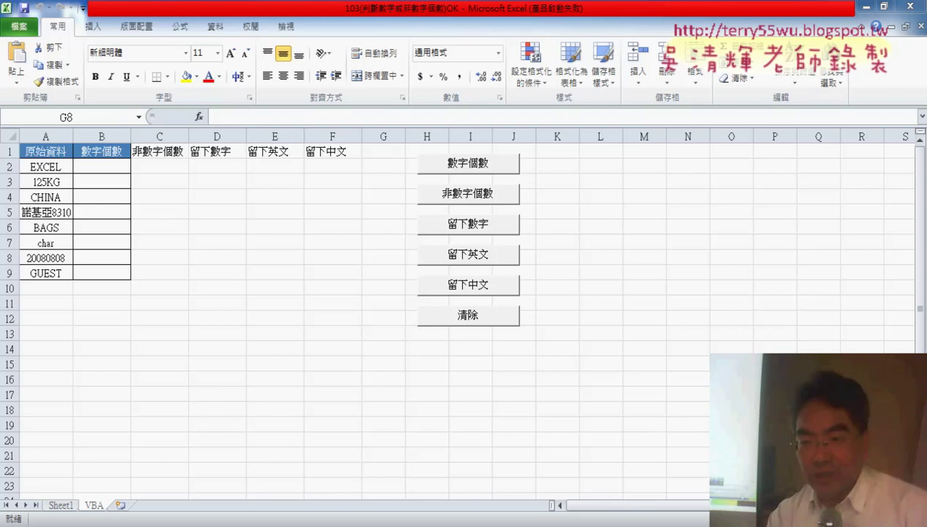
# Highlight the empty result cells in row 2 and the result headings B1:F1.
pyautogui.hotkey('alt', 'F11')
pyautogui.scroll(2, 487, 311)
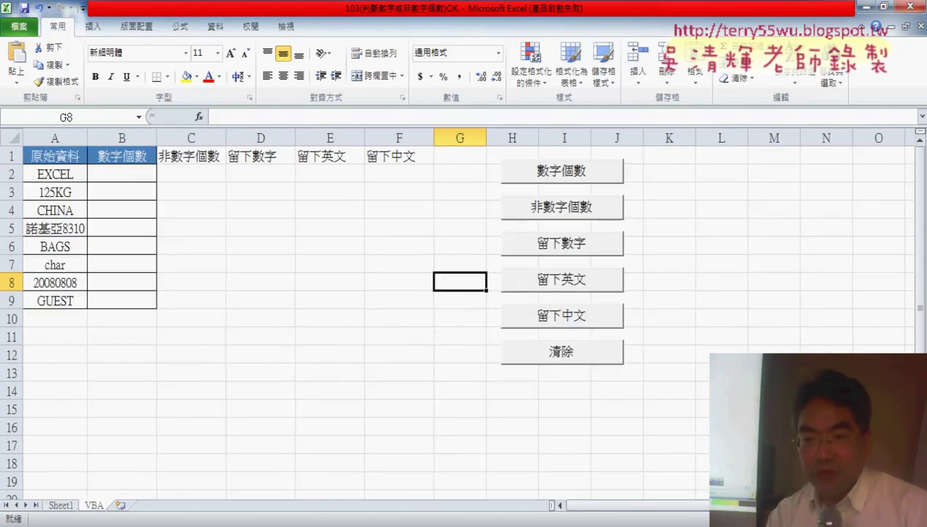
pyautogui.click(119, 174)
pyautogui.click(197, 182)
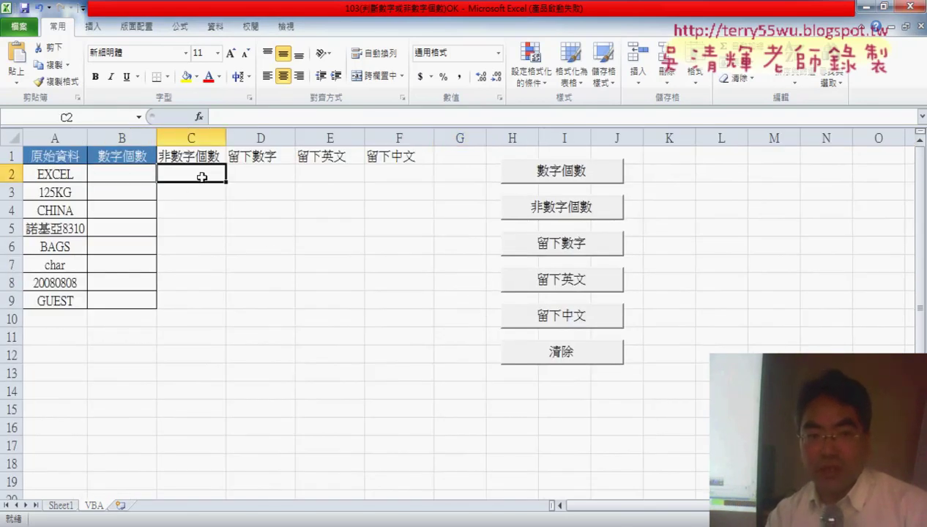
pyautogui.click(256, 177)
pyautogui.click(331, 181)
pyautogui.click(376, 181)
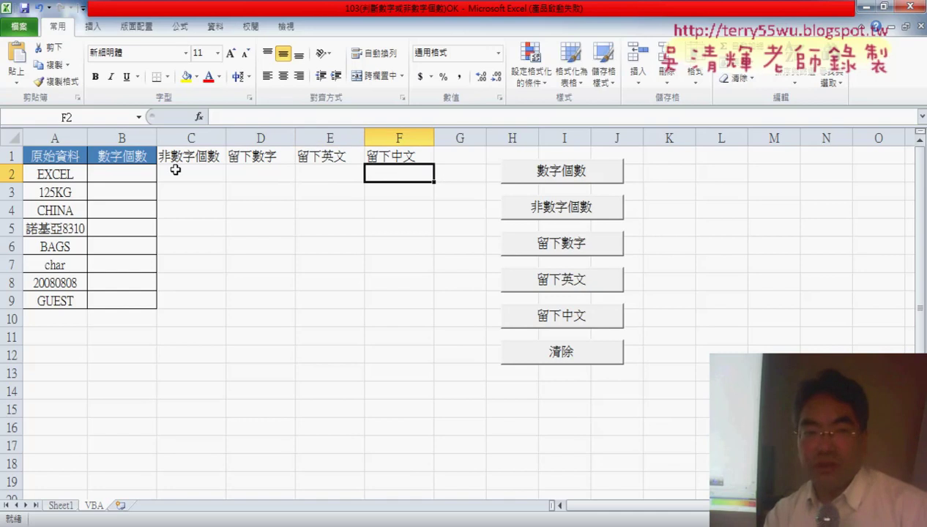
pyautogui.moveTo(129, 160); pyautogui.dragTo(393, 166)
# From B2, look up 數字個數函數 in Insert Function, cancel, then switch to the VBA editor.
pyautogui.click(111, 176)
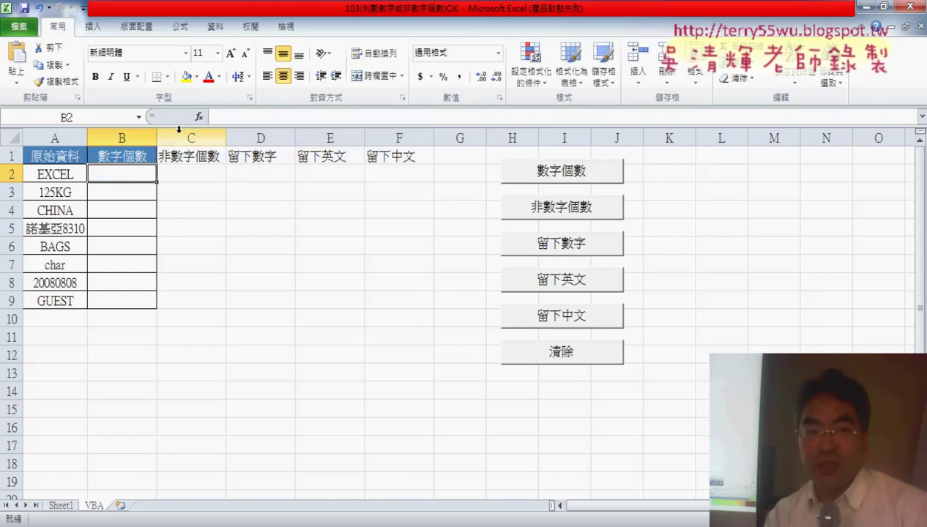
pyautogui.click(198, 116)
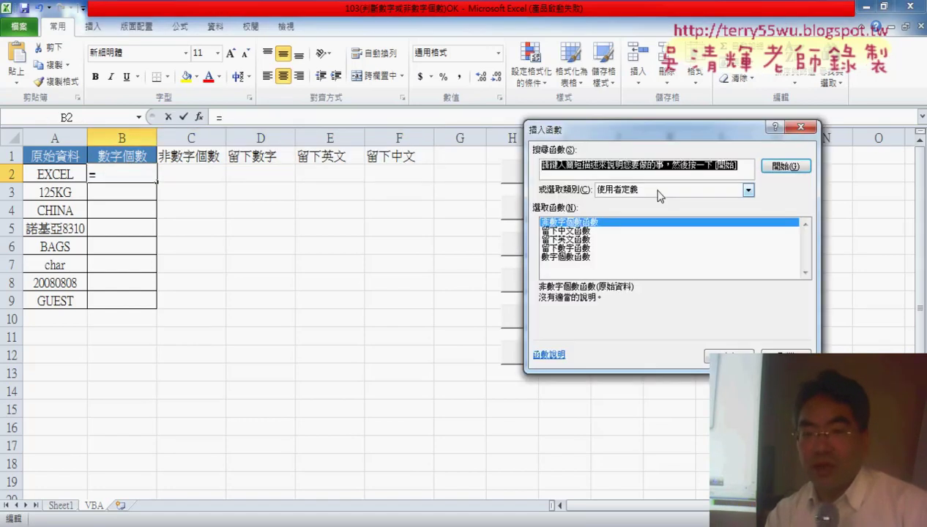
pyautogui.click(568, 258)
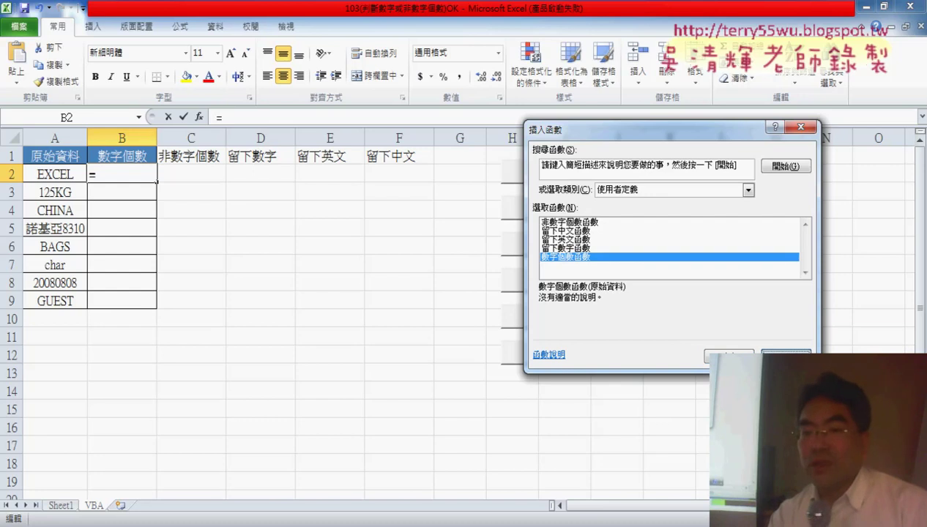
pyautogui.press('Escape')
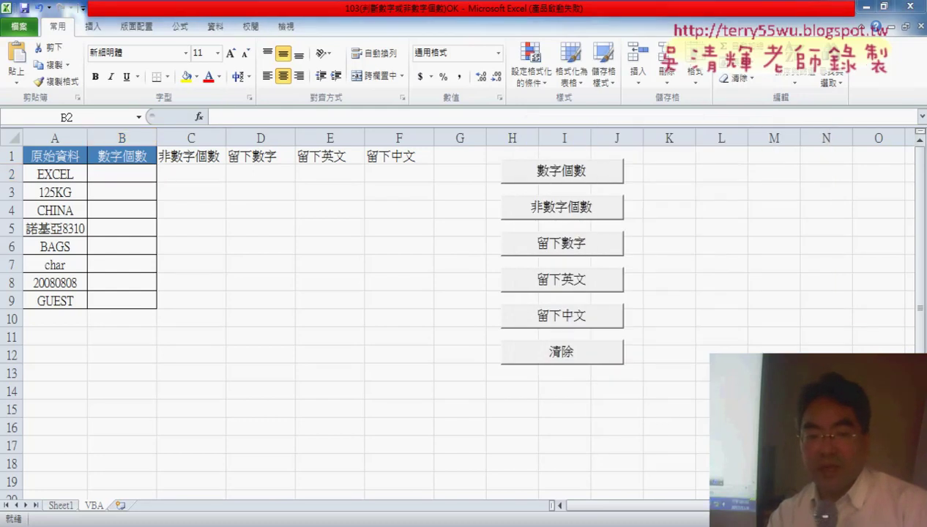
pyautogui.click(372, 472)
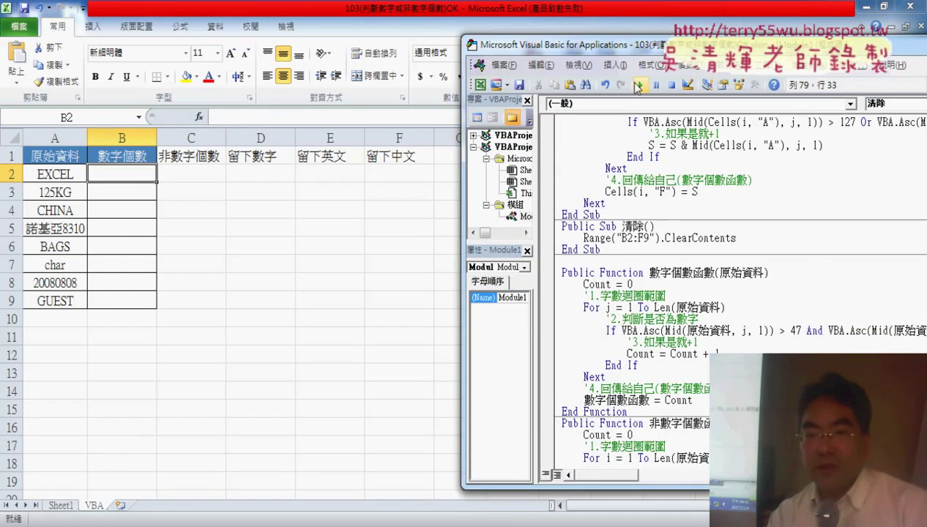
# Enlarge the VBA editor and copy the function name 數字個數函數.
pyautogui.moveTo(463, 37); pyautogui.dragTo(192, 21)
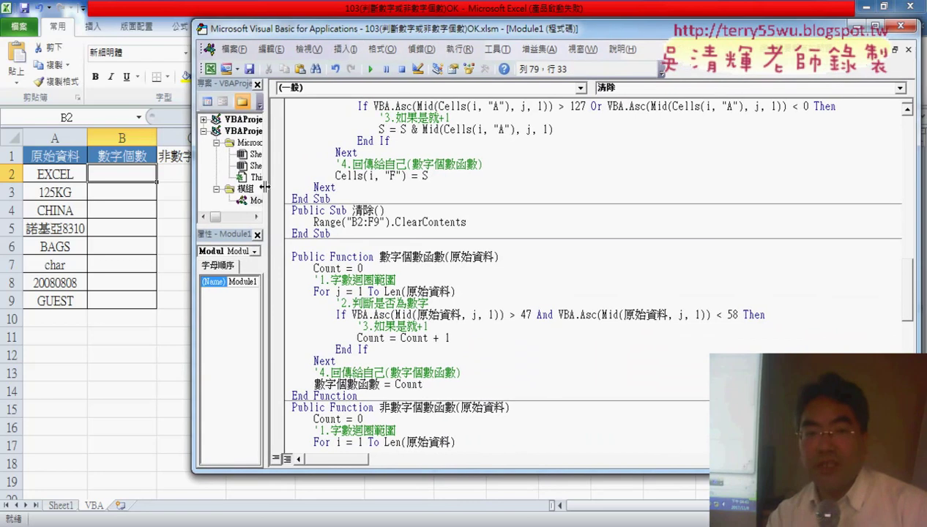
pyautogui.moveTo(379, 258)
pyautogui.mouseDown()
pyautogui.moveTo(435, 257)
pyautogui.moveTo(386, 260)
pyautogui.mouseUp()
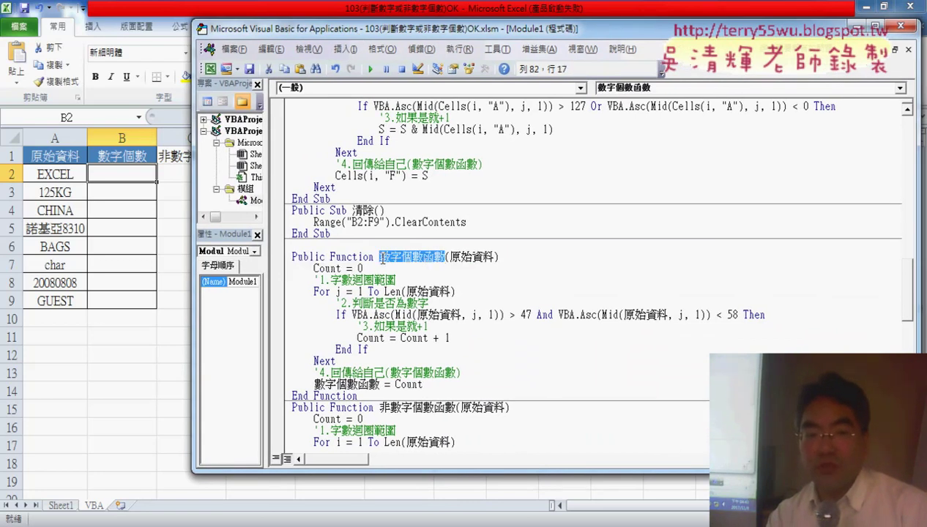
pyautogui.rightClick(398, 258)
pyautogui.click(443, 283)
# Try Insert Procedure with the name 數字個數函數 pasted in, then cancel it.
pyautogui.click(345, 49)
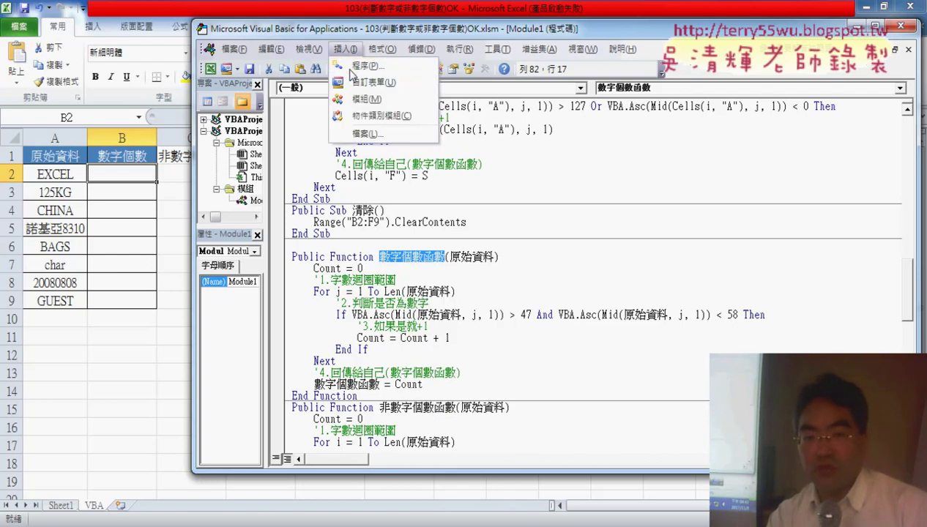
pyautogui.click(355, 64)
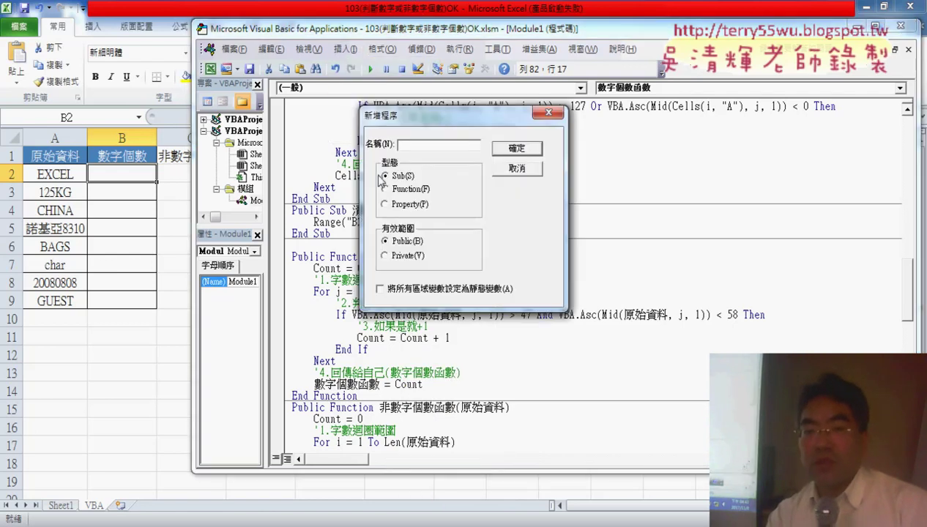
pyautogui.rightClick(409, 148)
pyautogui.click(438, 205)
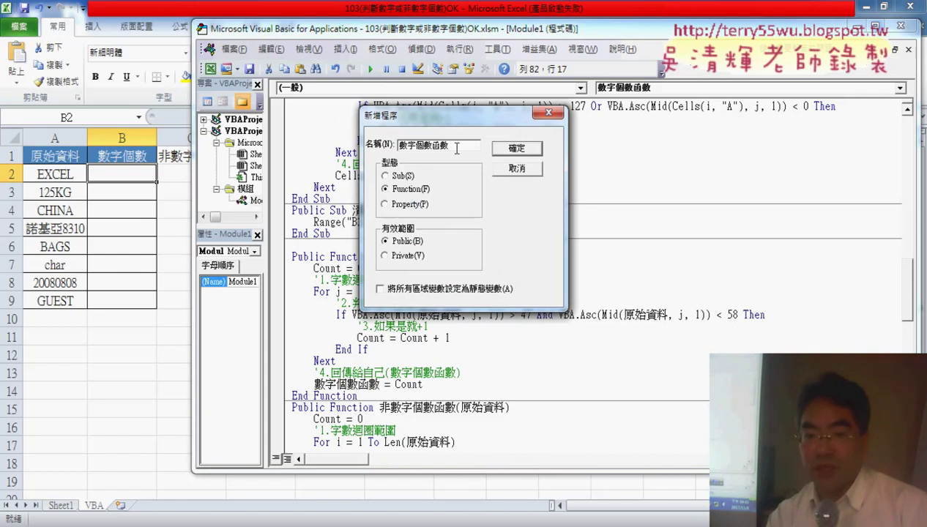
pyautogui.click(518, 178)
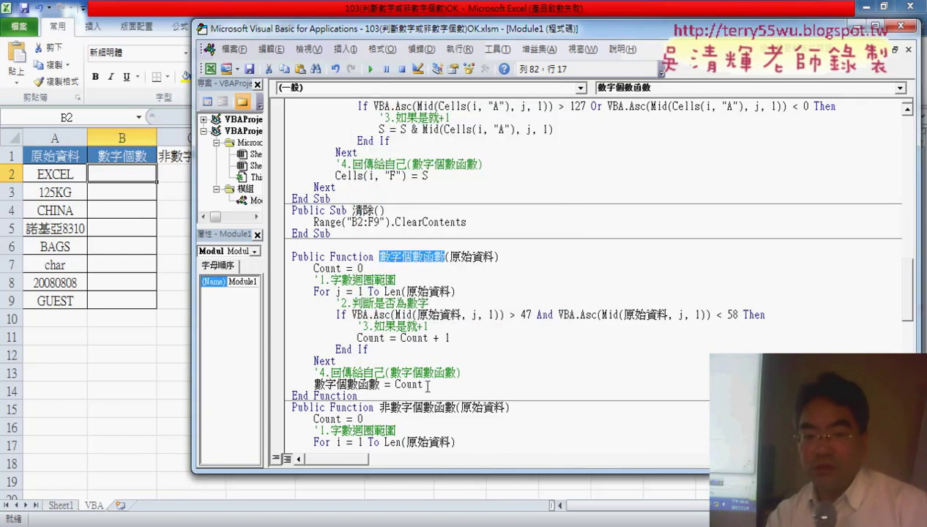
pyautogui.moveTo(423, 384); pyautogui.dragTo(291, 265)
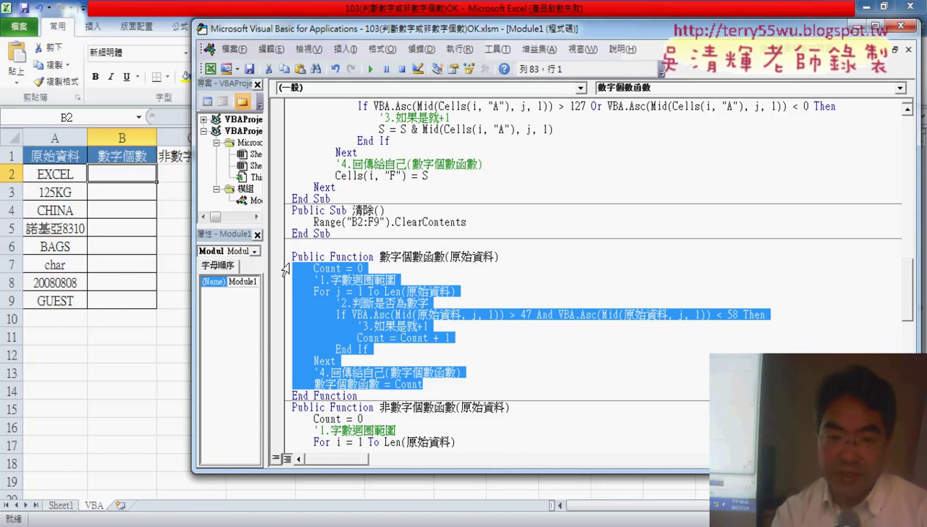
# Delete 數字個數函數's body and 原始資料 parameter, then cancel a trial Insert Procedure named 數字個數函數.
pyautogui.press('Delete')
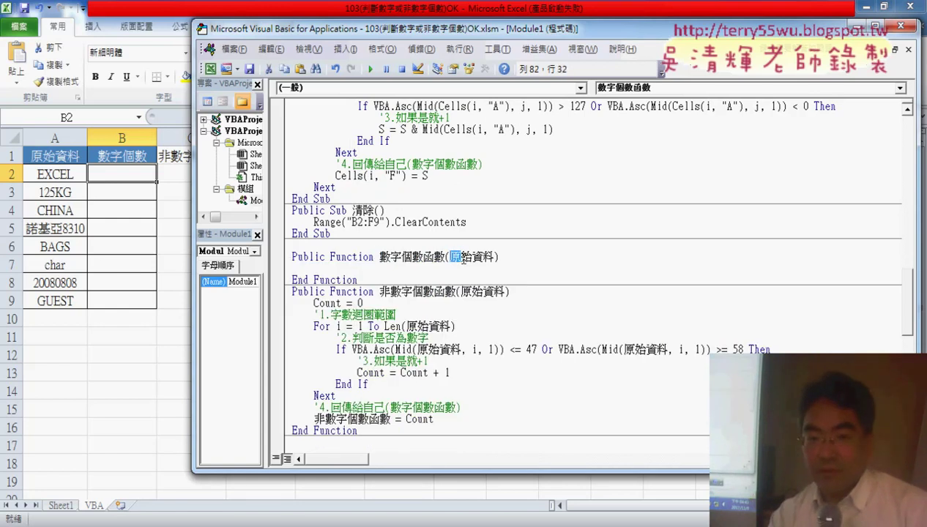
pyautogui.press('Delete')
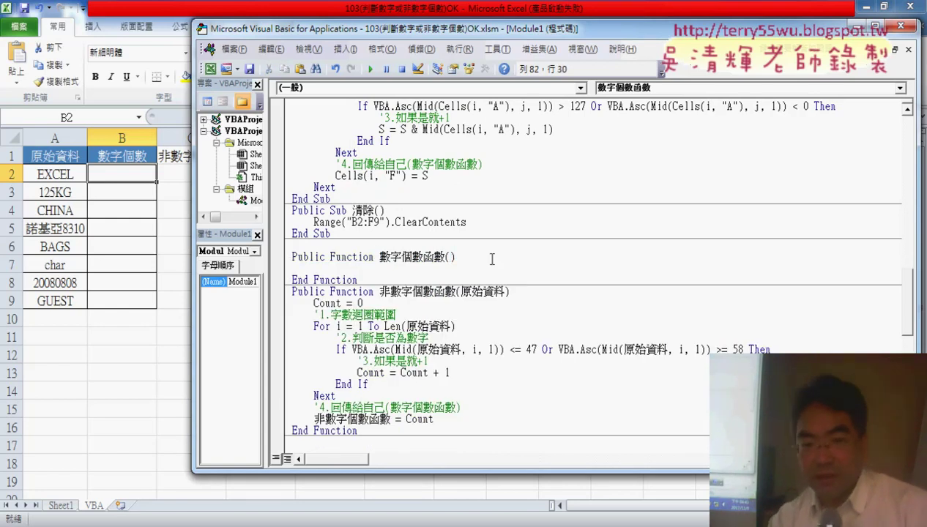
pyautogui.click(345, 49)
pyautogui.click(360, 63)
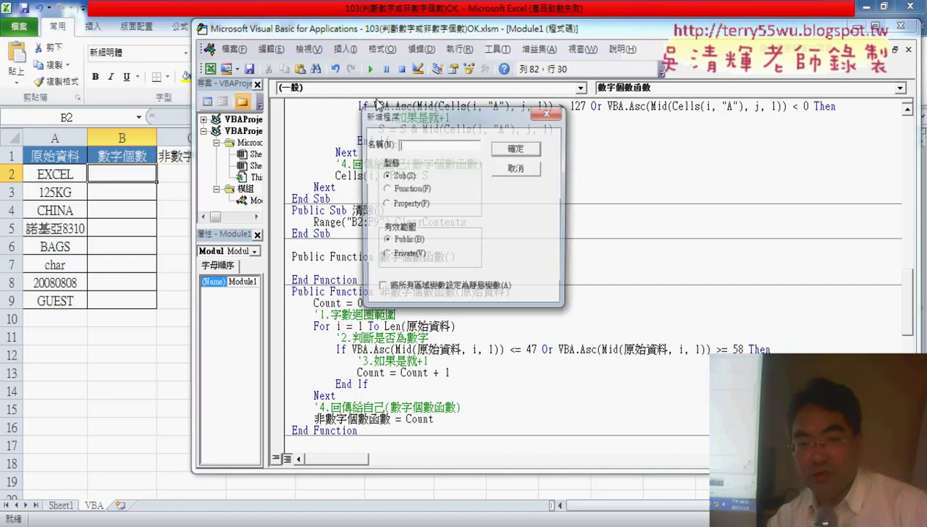
pyautogui.rightClick(438, 149)
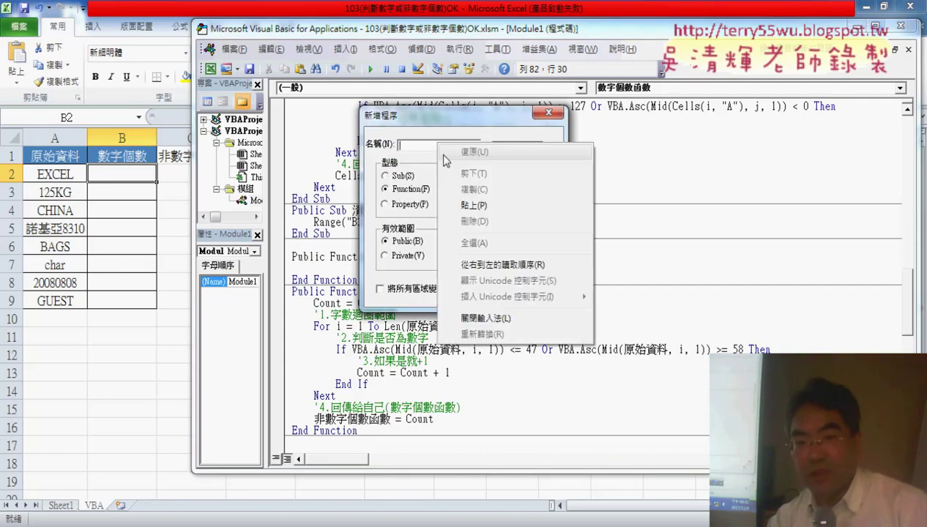
pyautogui.click(474, 204)
pyautogui.moveTo(464, 126)
pyautogui.mouseDown()
pyautogui.moveTo(463, 265)
pyautogui.moveTo(442, 288)
pyautogui.mouseUp()
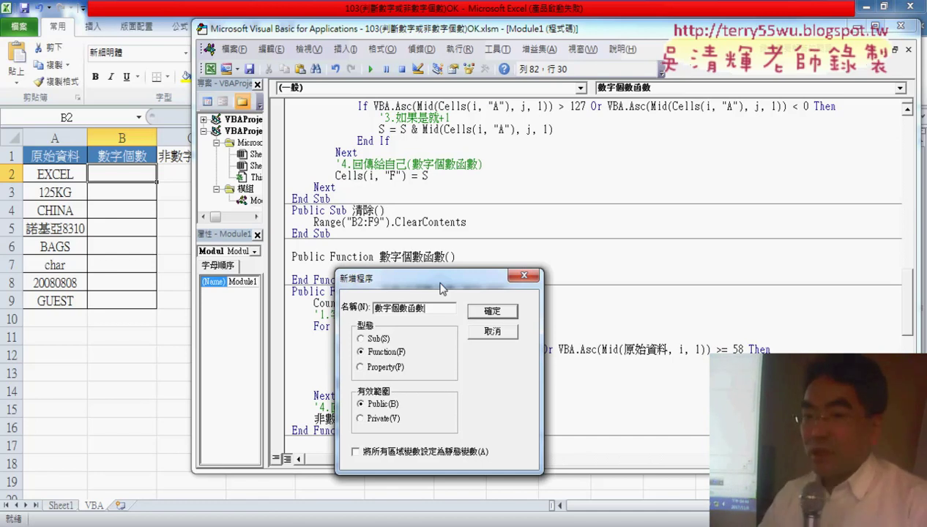
pyautogui.click(504, 339)
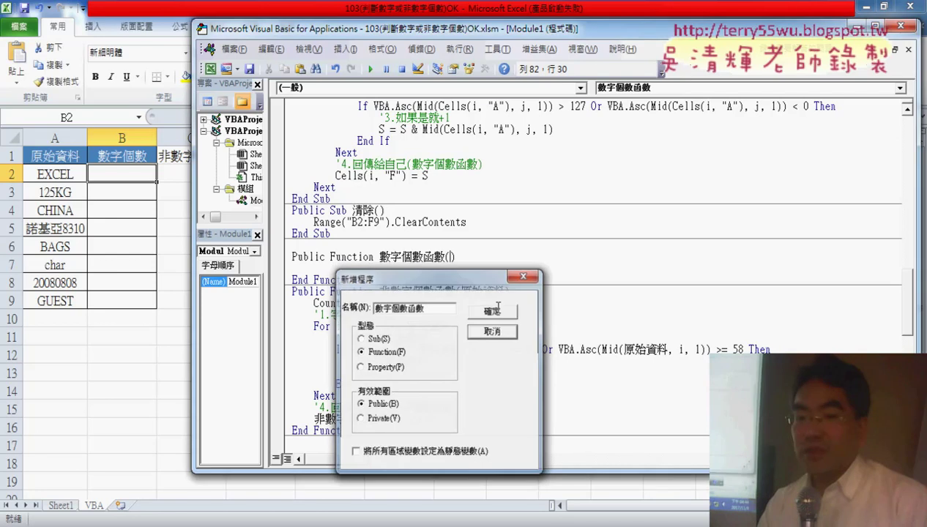
pyautogui.hotkey('shift', 'Left')
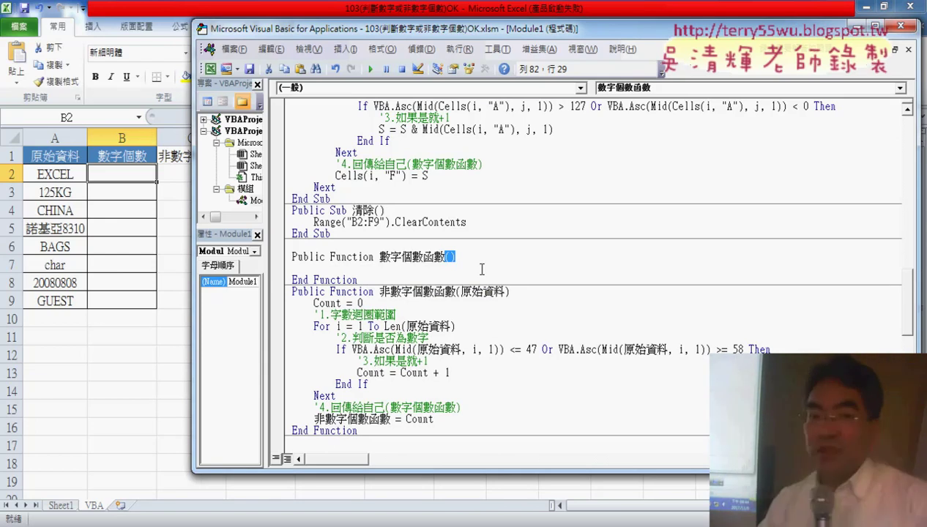
# Copy the header text 原始資料 from cell A1.
pyautogui.click(62, 155)
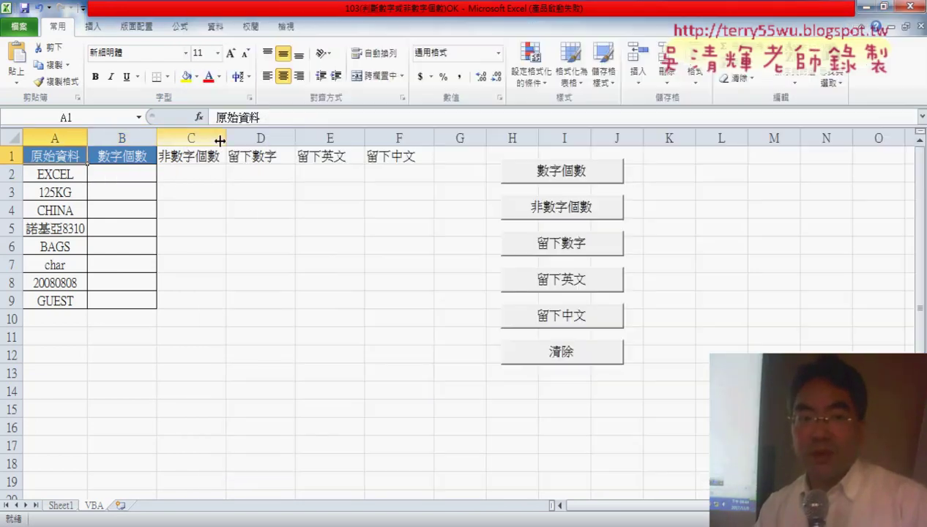
pyautogui.moveTo(262, 117); pyautogui.dragTo(213, 118)
pyautogui.rightClick(249, 119)
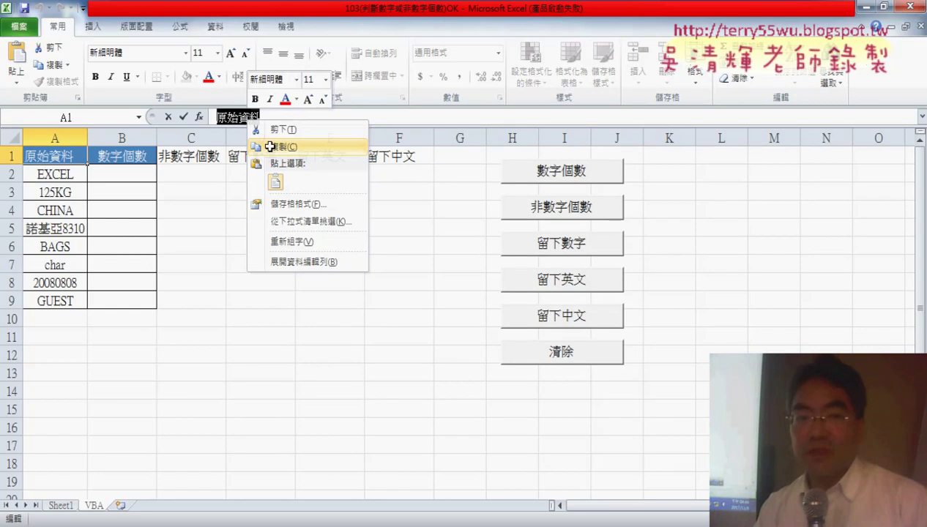
pyautogui.click(270, 146)
pyautogui.click(169, 119)
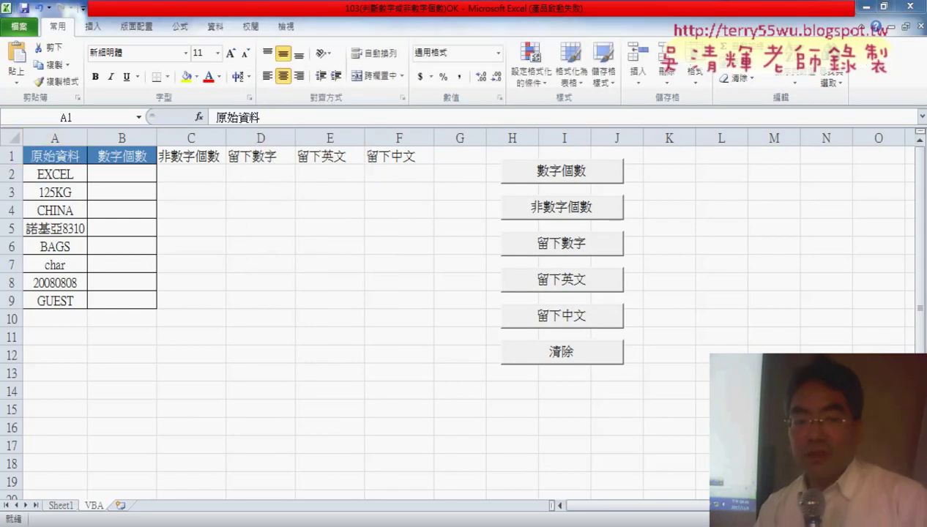
# Back in the VBA editor, paste 原始資料 as 數字個數函數's parameter and tidy the blank line.
pyautogui.click(235, 524)
pyautogui.click(338, 428)
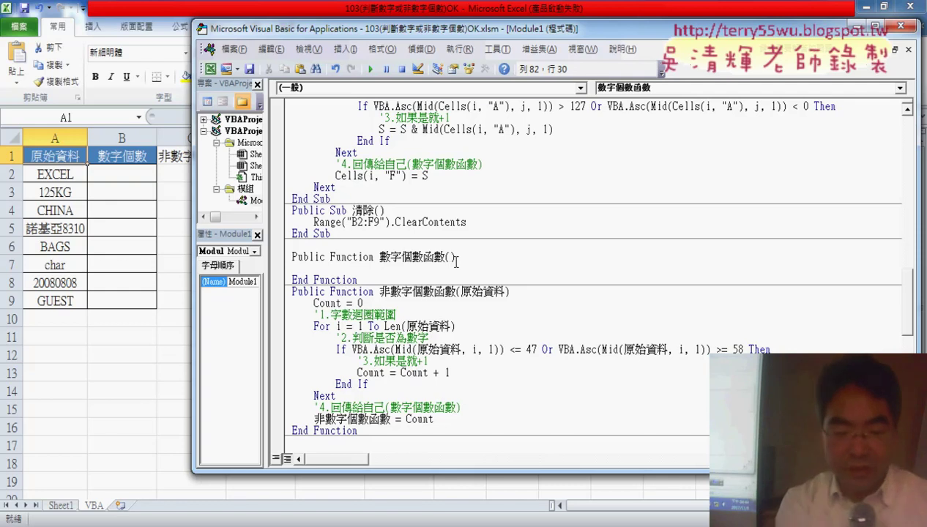
pyautogui.hotkey('ctrl', 'v')
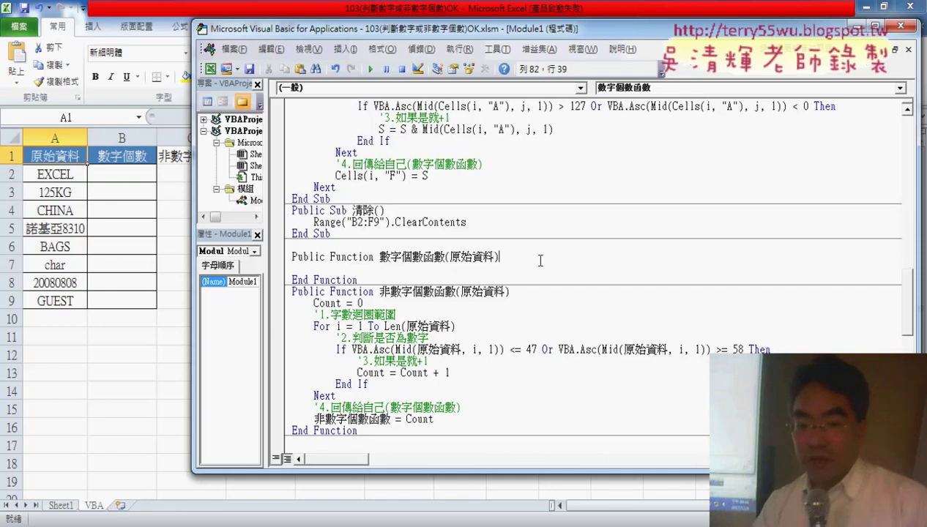
pyautogui.press('Return')
pyautogui.press('Tab')
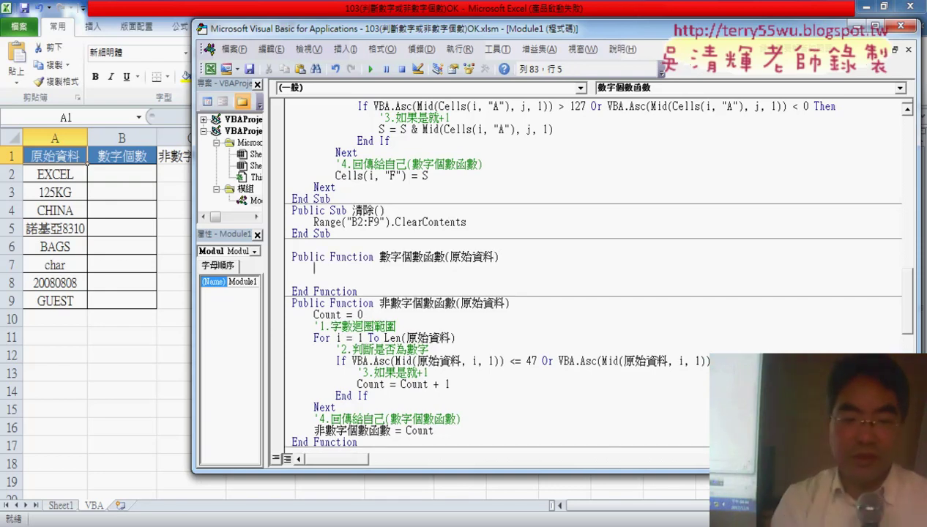
pyautogui.press('Delete')
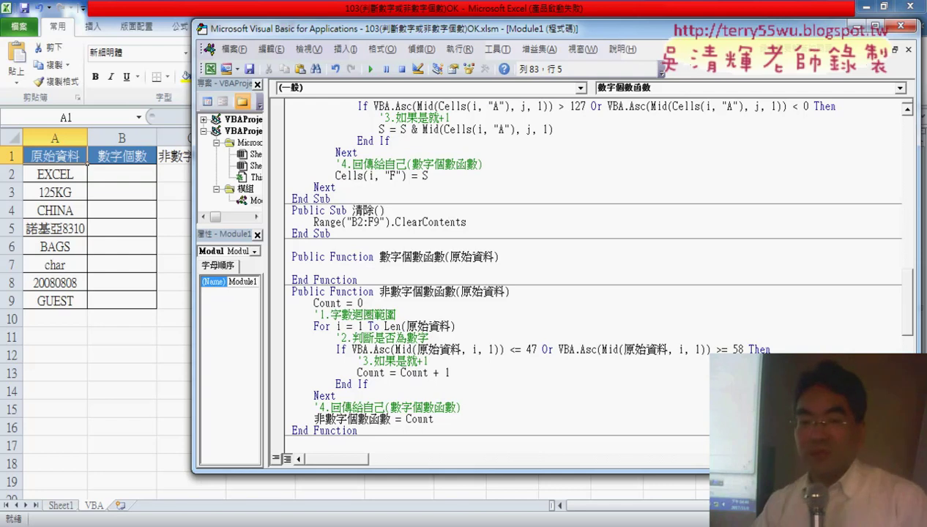
# Copy Sub 數字個數's loop from Count = 0 through Cells(i, "B") = Count.
pyautogui.scroll(5, 558, 317)
pyautogui.scroll(5, 558, 317)
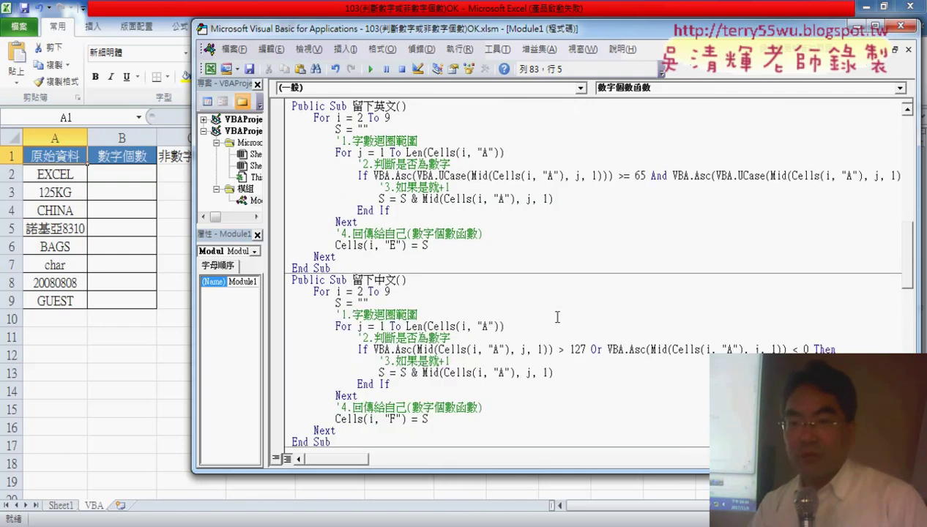
pyautogui.scroll(5, 558, 317)
pyautogui.scroll(4, 557, 318)
pyautogui.scroll(3, 557, 317)
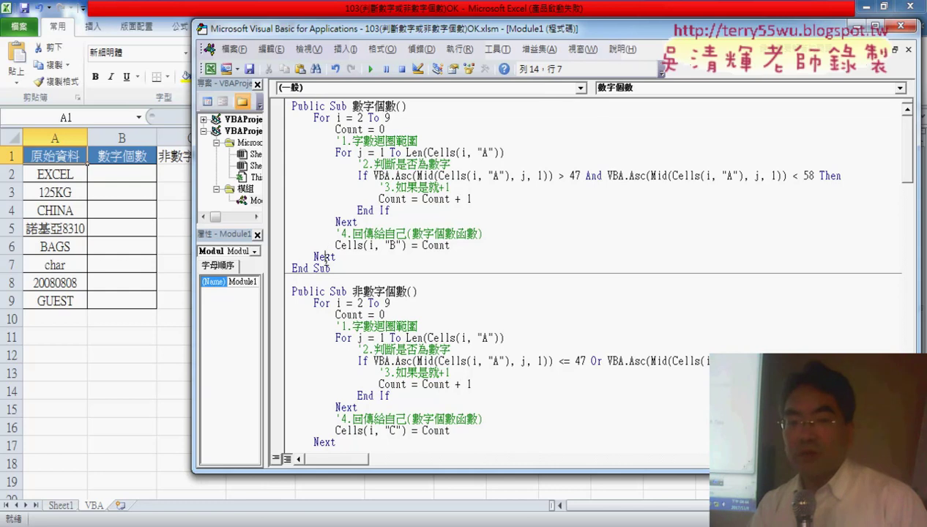
pyautogui.moveTo(456, 245); pyautogui.dragTo(267, 129)
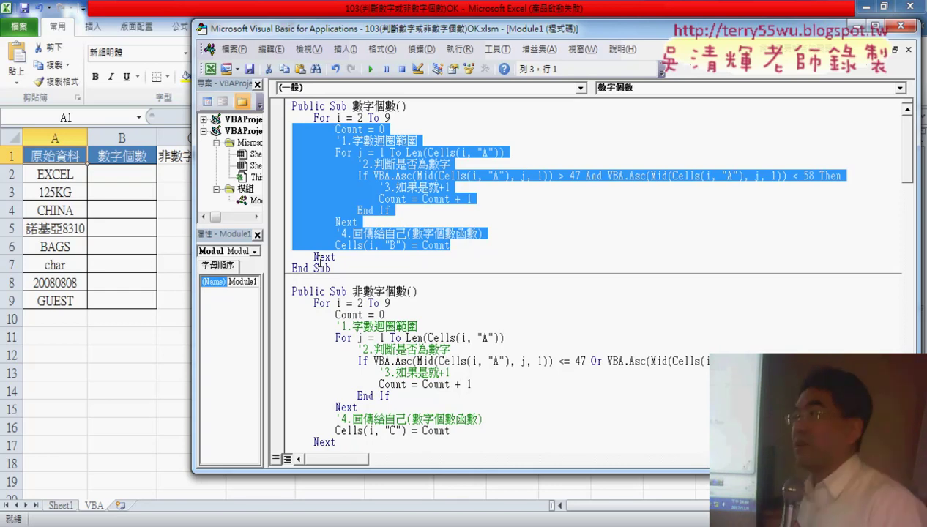
pyautogui.scroll(-5, 430, 351)
# Paste the counting loop into 數字個數函數's empty line and adjust its indentation.
pyautogui.scroll(-8, 429, 351)
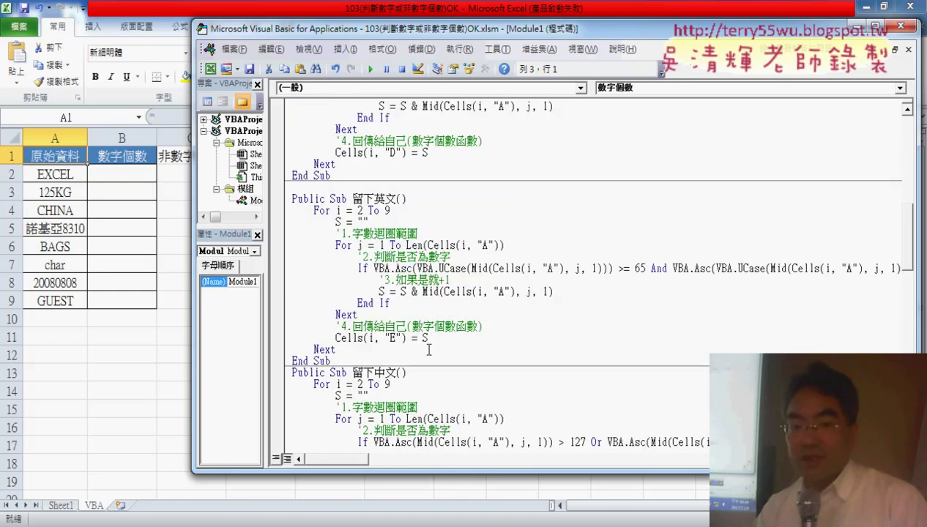
pyautogui.scroll(-10, 429, 351)
pyautogui.scroll(-2, 429, 351)
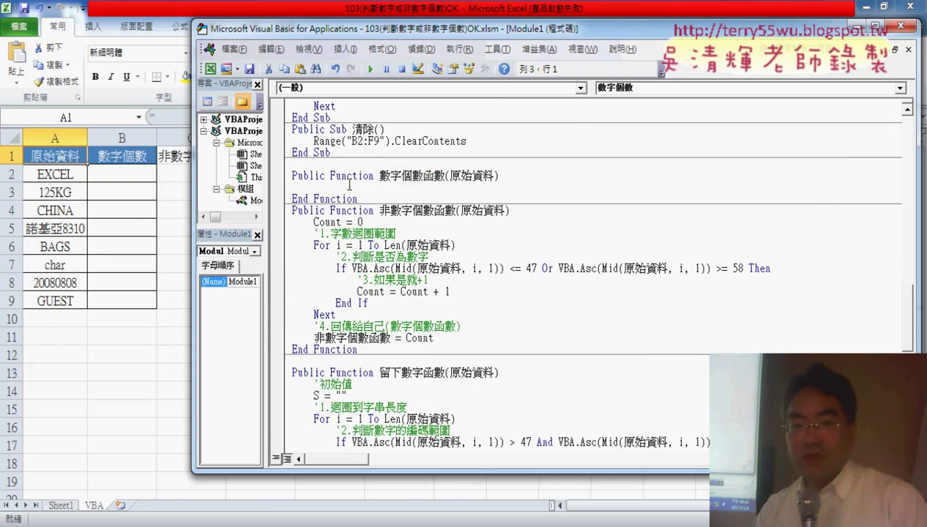
pyautogui.moveTo(320, 189); pyautogui.dragTo(272, 189)
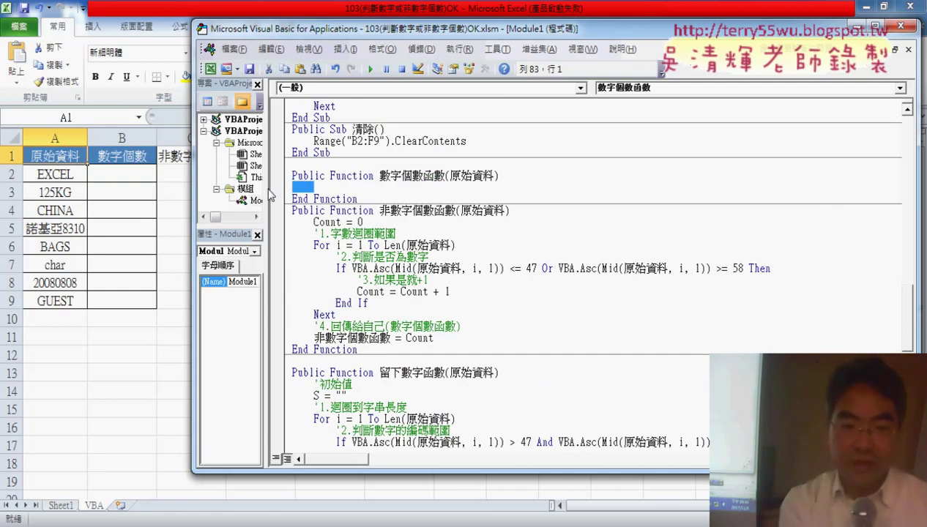
pyautogui.hotkey('ctrl', 'v')
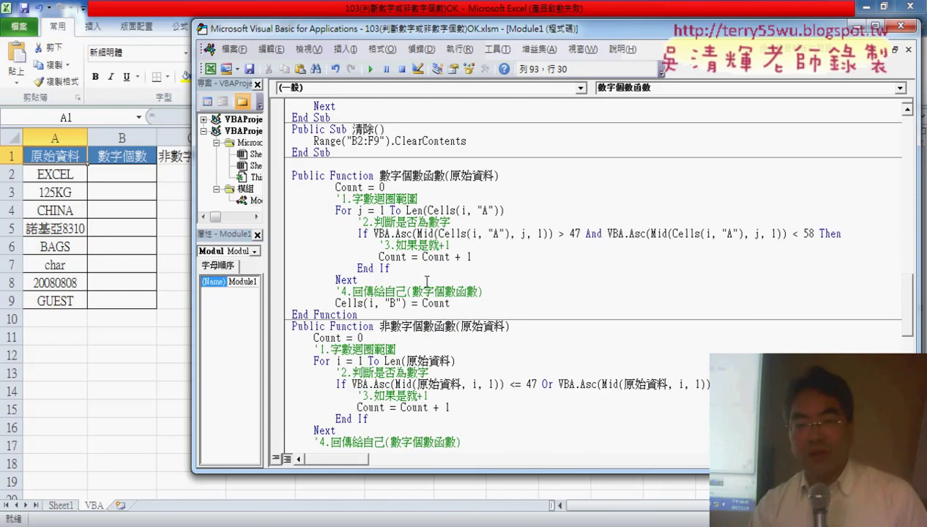
pyautogui.moveTo(457, 303); pyautogui.dragTo(282, 188)
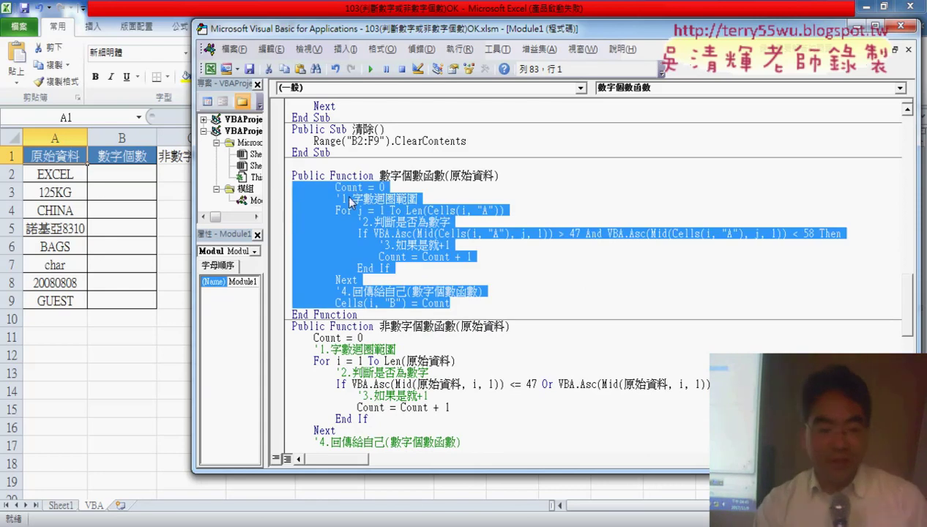
pyautogui.hotkey('shift', 'Tab')
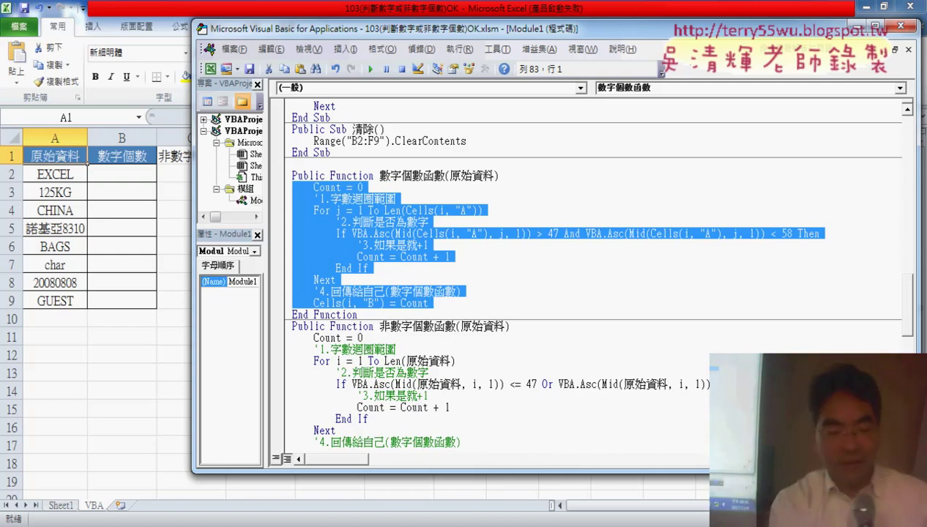
pyautogui.press('Tab')
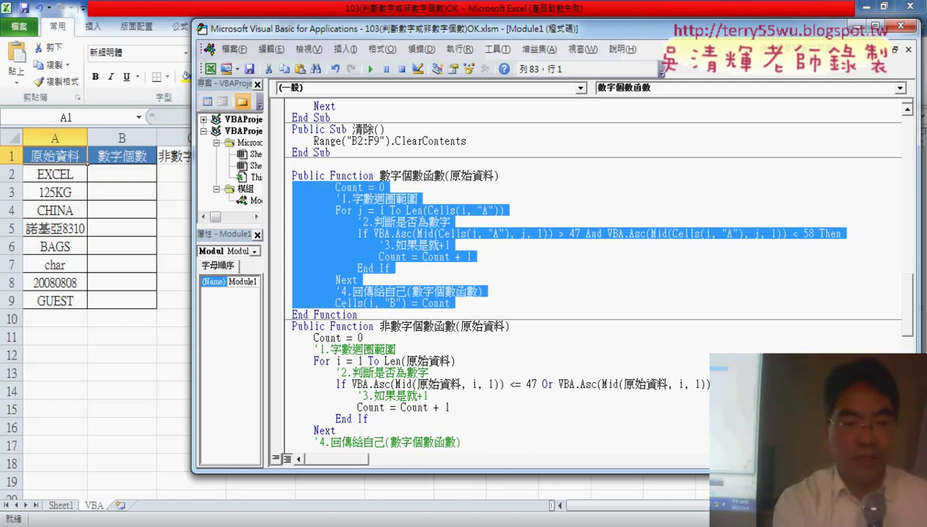
pyautogui.hotkey('shift', 'Tab')
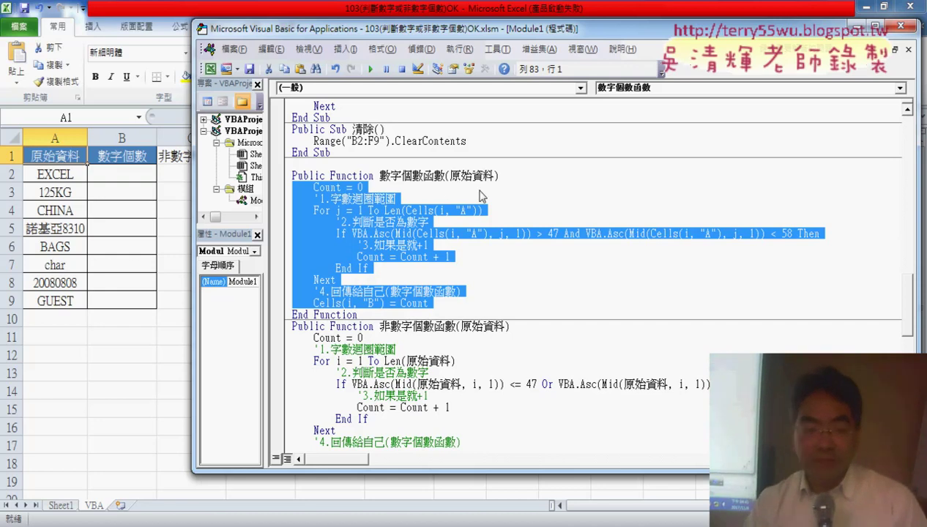
# Copy 原始資料 and paste it over Cells(i, "A") in the For line.
pyautogui.click(480, 190)
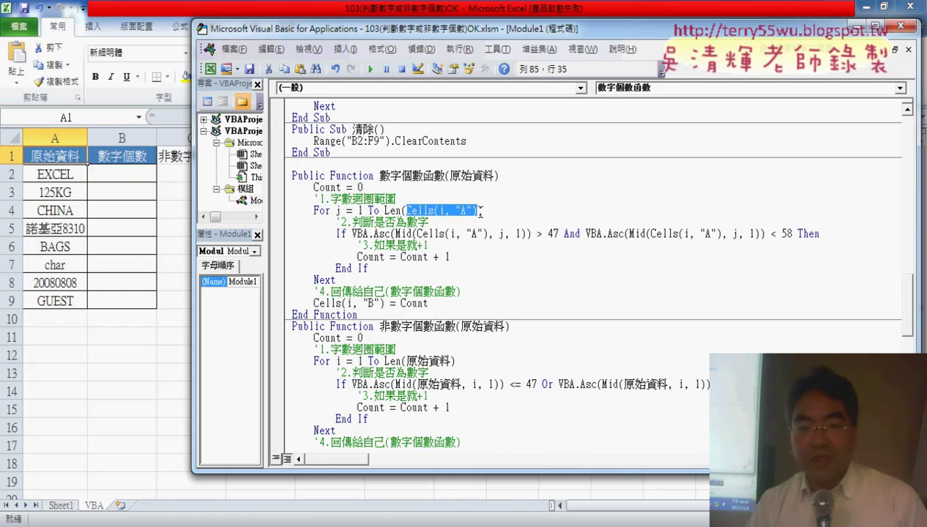
pyautogui.moveTo(450, 176); pyautogui.dragTo(463, 175)
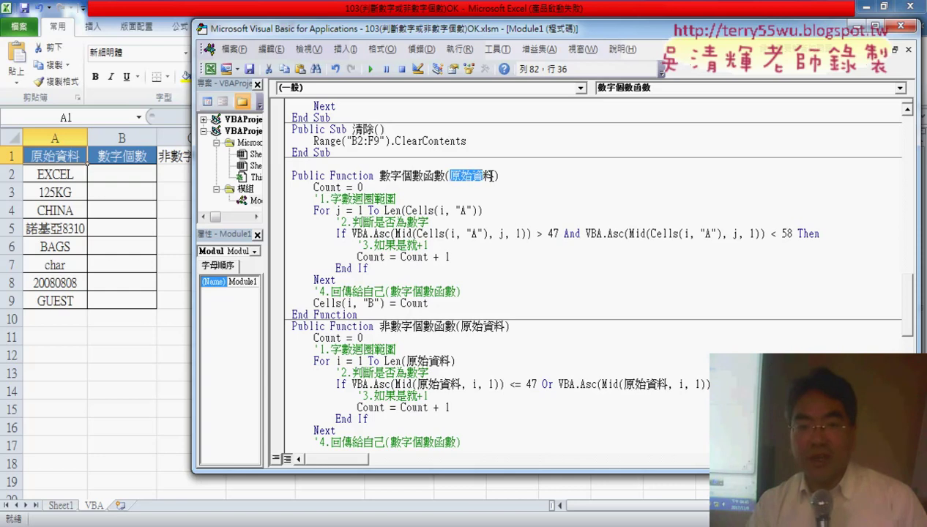
pyautogui.rightClick(485, 180)
pyautogui.click(513, 200)
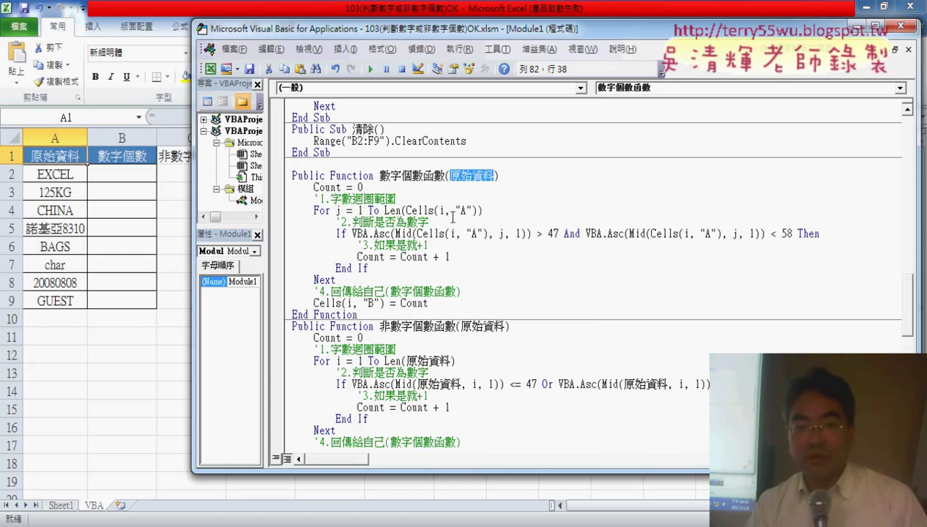
pyautogui.moveTo(408, 210); pyautogui.dragTo(422, 209)
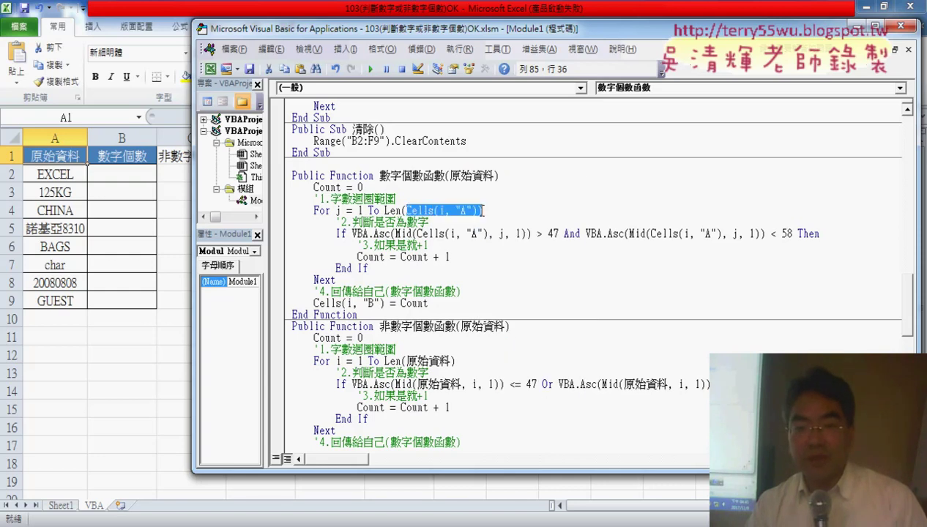
pyautogui.rightClick(469, 213)
pyautogui.click(411, 206)
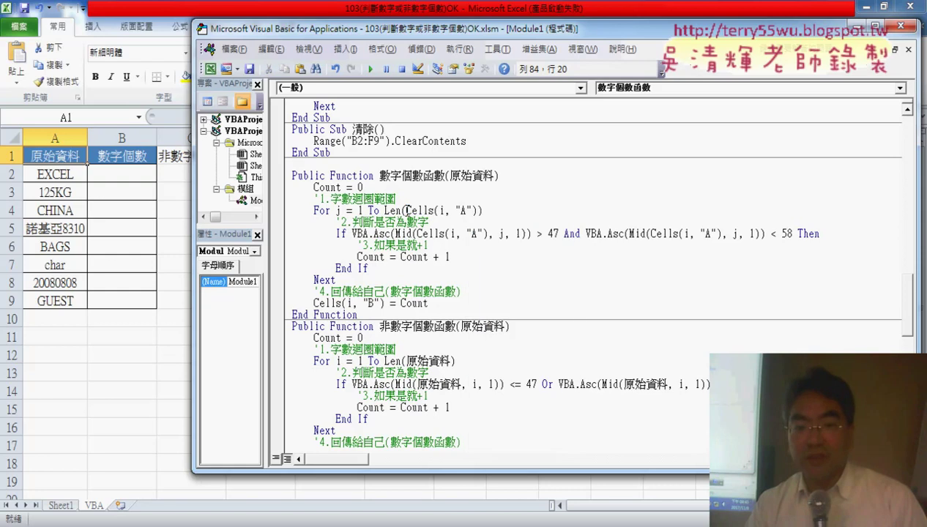
pyautogui.rightClick(462, 216)
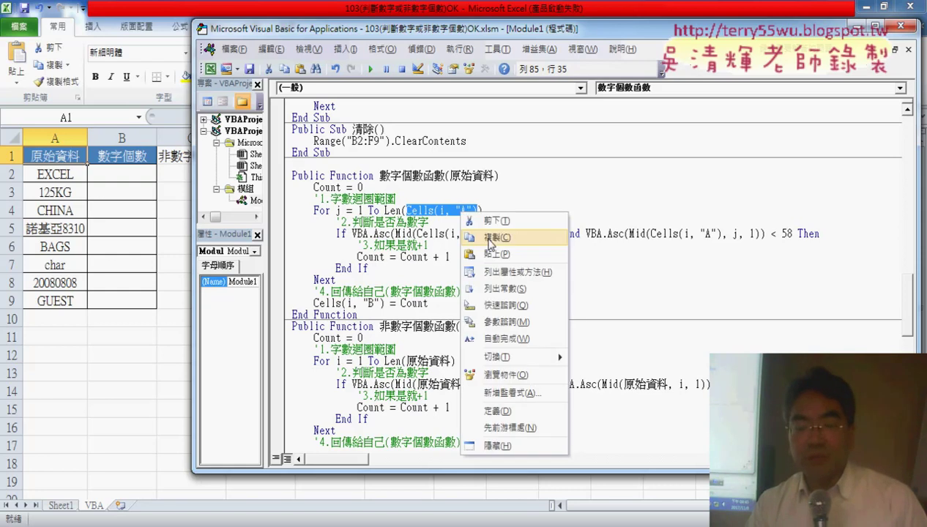
pyautogui.click(485, 240)
pyautogui.write('原始資料')
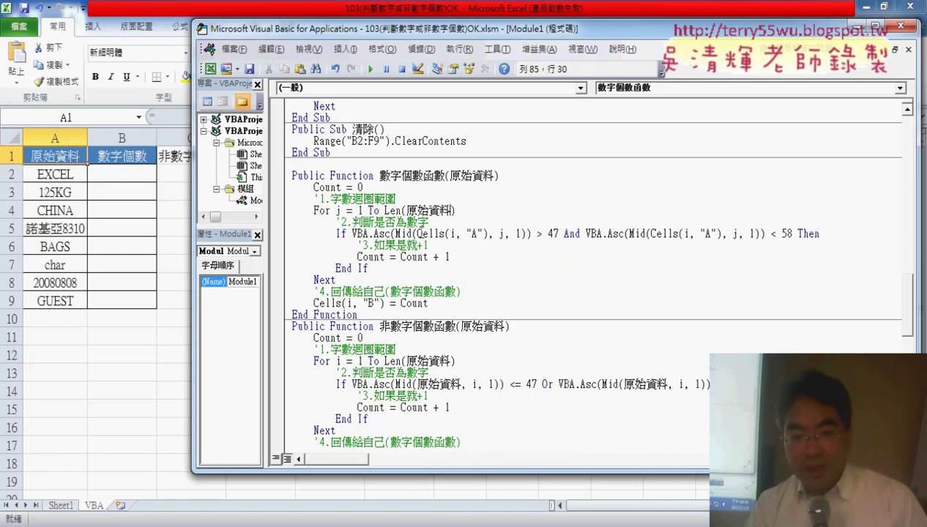
# Replace Cells(i, "A") with 原始資料 in both Mid calls of the digit check.
pyautogui.moveTo(419, 233); pyautogui.dragTo(483, 235)
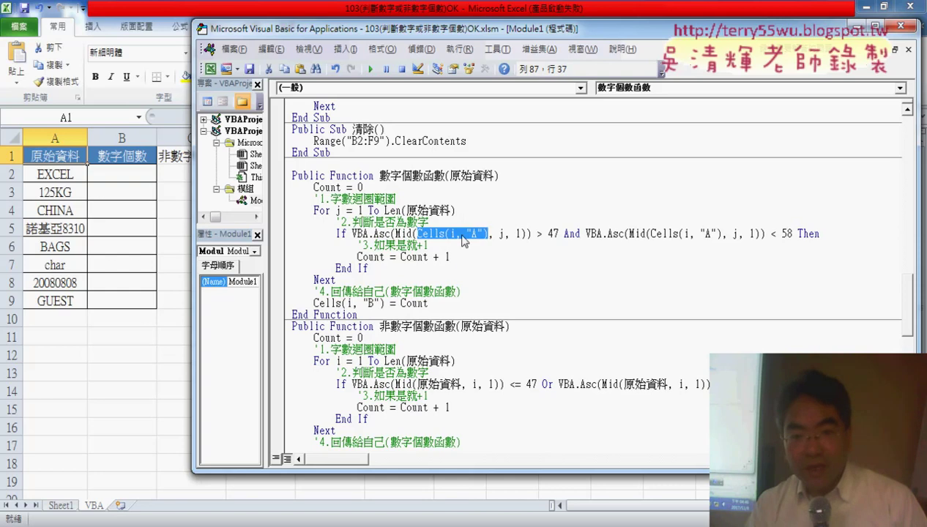
pyautogui.rightClick(464, 242)
pyautogui.click(485, 278)
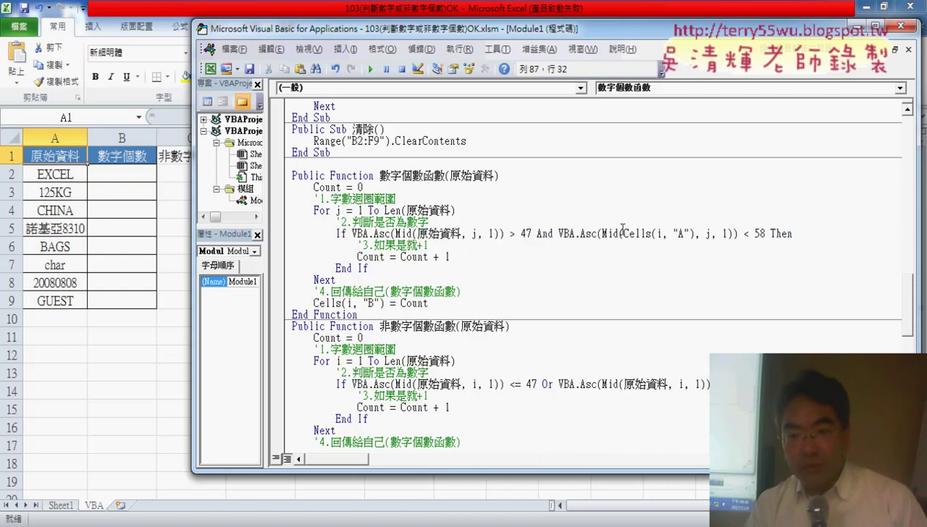
pyautogui.moveTo(623, 233); pyautogui.dragTo(673, 235)
pyautogui.rightClick(683, 240)
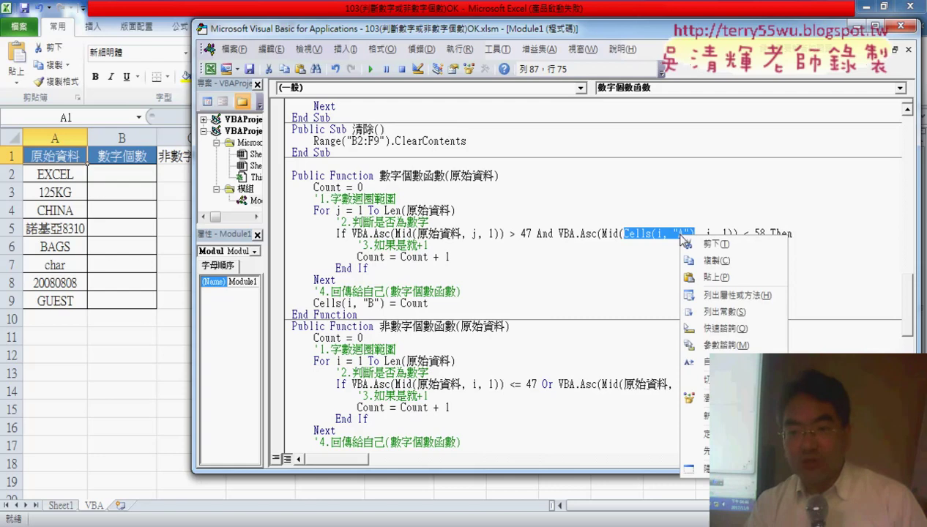
pyautogui.click(705, 277)
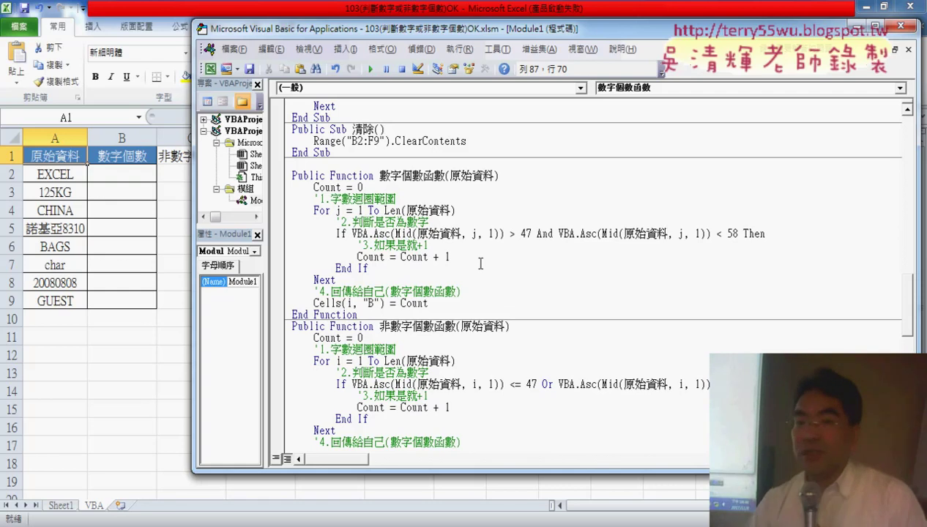
# Paste 數字個數函數 over Cells(i, "B") so the last line reads 數字個數函數 = Count.
pyautogui.moveTo(380, 176); pyautogui.dragTo(442, 176)
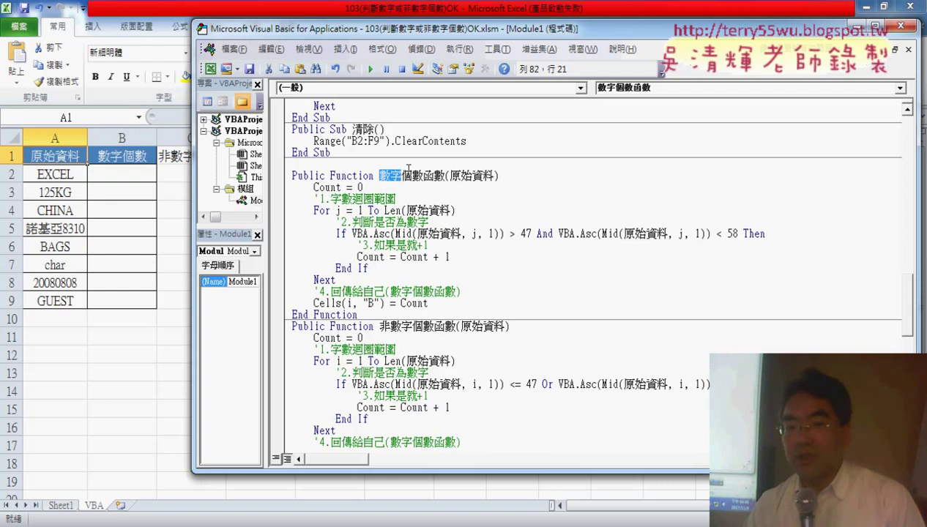
pyautogui.rightClick(441, 182)
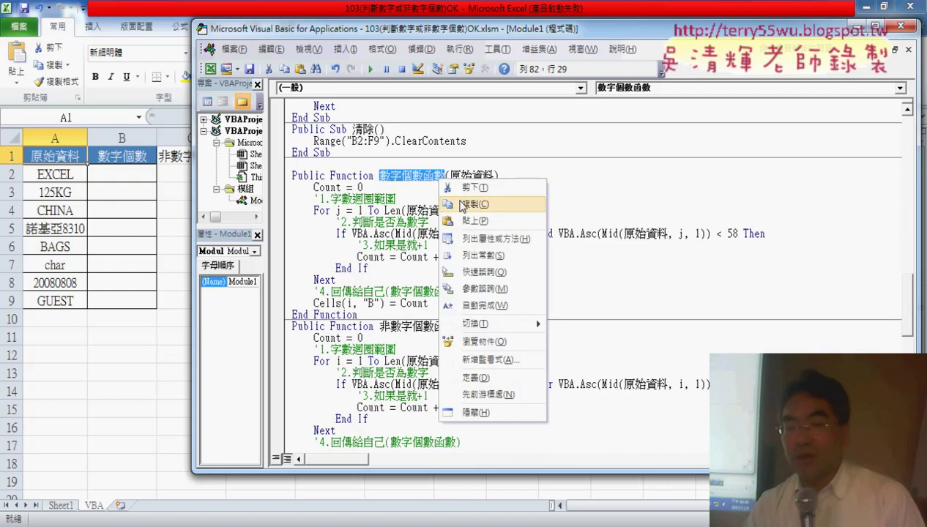
pyautogui.click(465, 208)
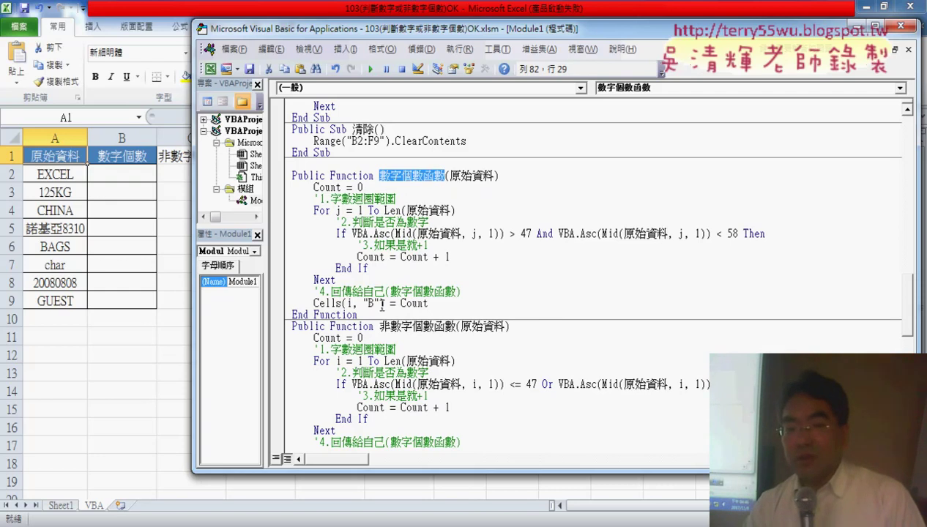
pyautogui.moveTo(383, 304); pyautogui.dragTo(332, 303)
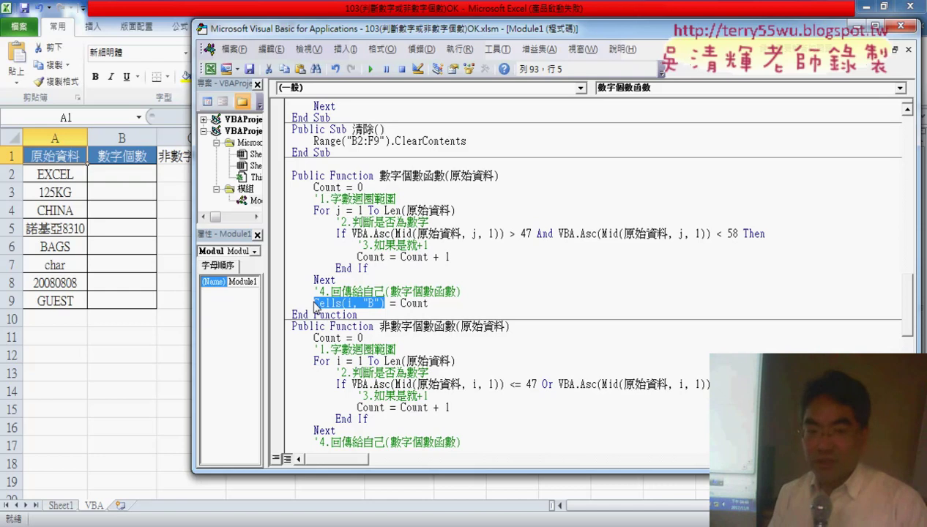
pyautogui.hotkey('ctrl', 'v')
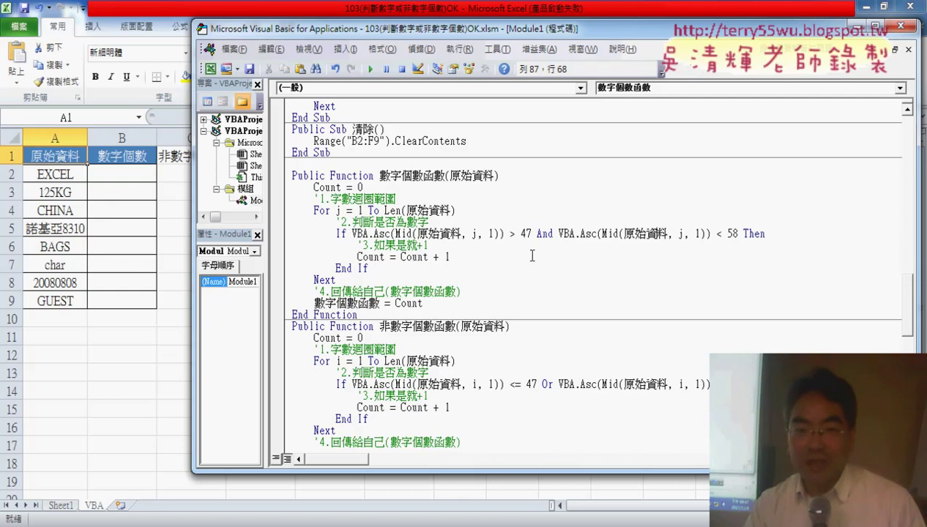
pyautogui.click(334, 302)
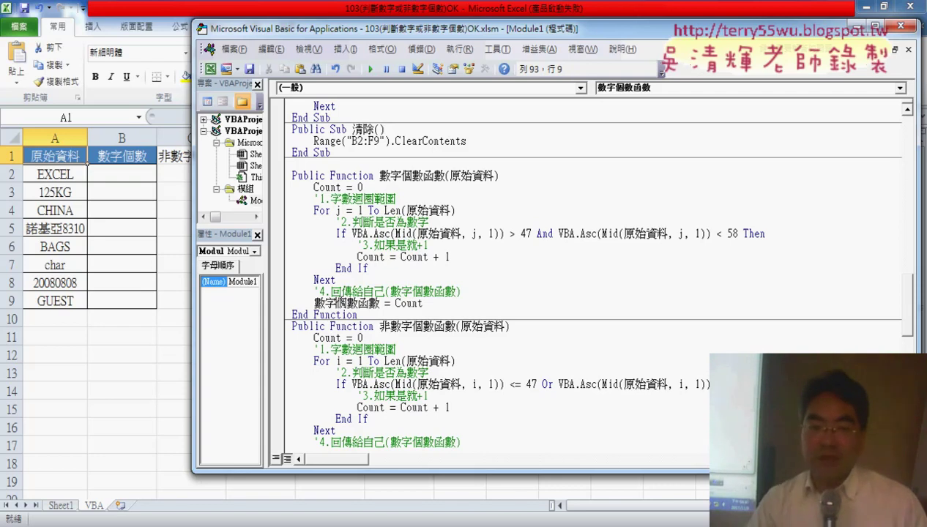
# Enter =數字個數函數(A2) in B2 and fill it to B9, giving 0, 3, 0, 4, 0, 0, 8, 0.
pyautogui.click(139, 173)
pyautogui.write('=')
pyautogui.click(198, 118)
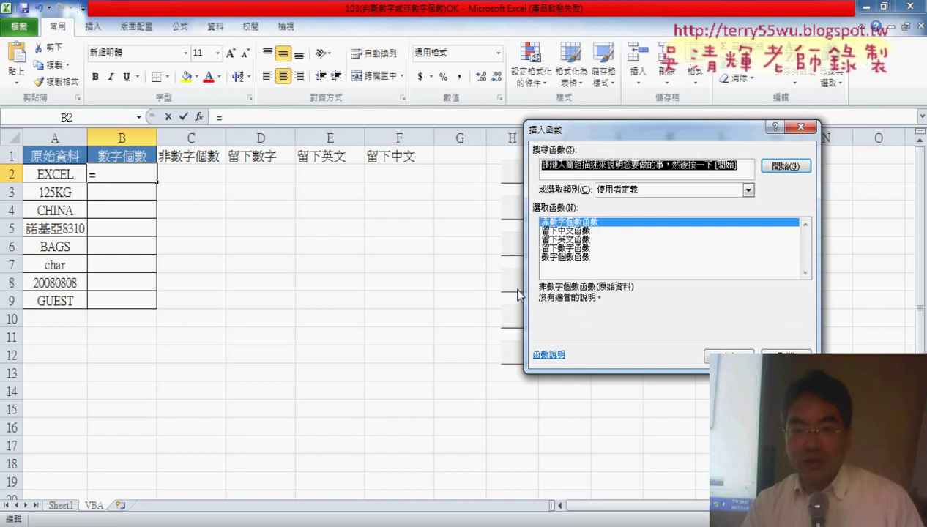
pyautogui.click(563, 257)
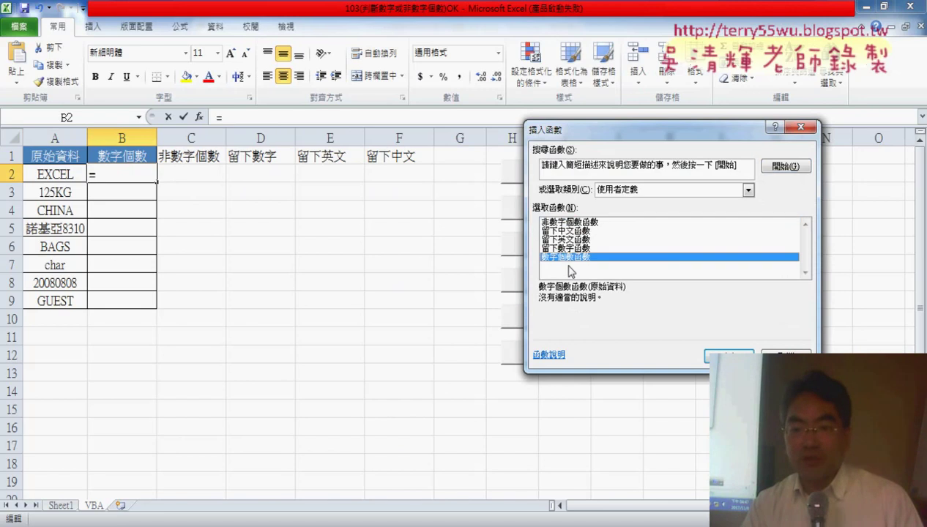
pyautogui.click(721, 356)
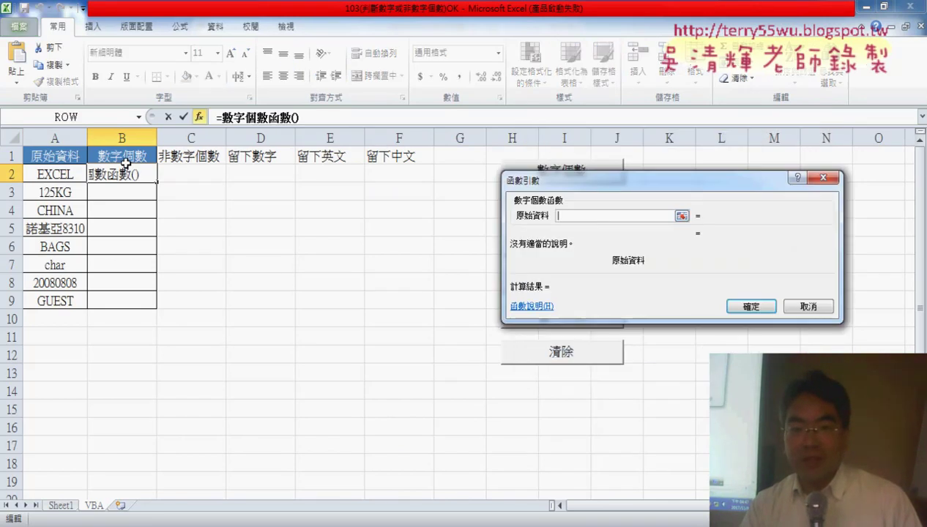
pyautogui.click(56, 174)
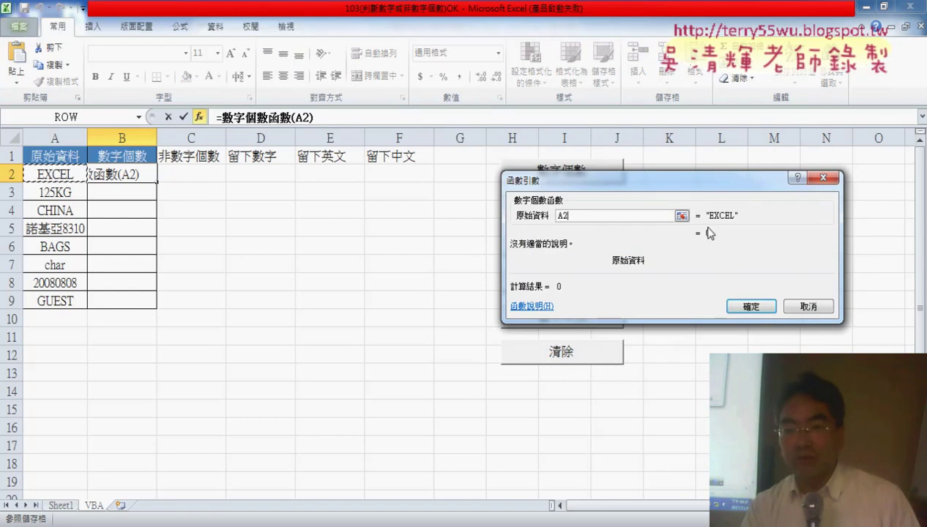
pyautogui.click(752, 307)
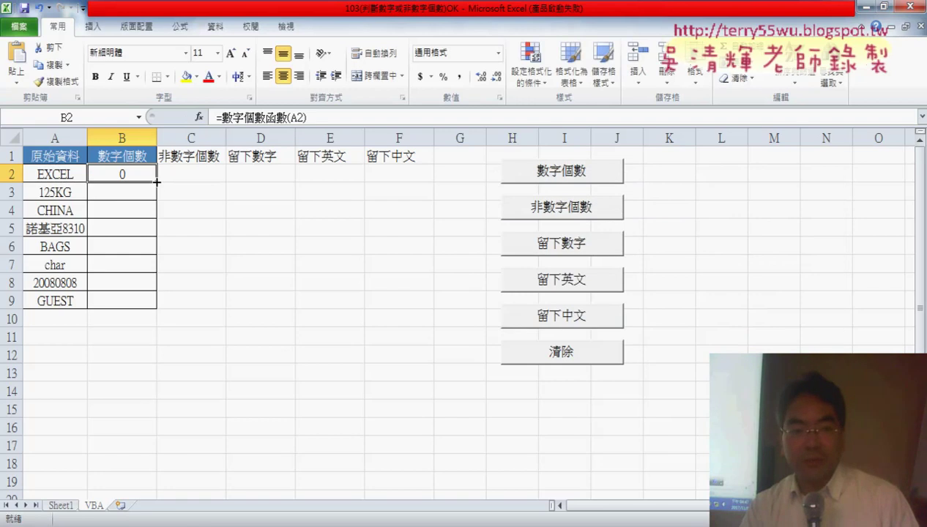
pyautogui.moveTo(156, 183); pyautogui.dragTo(150, 301)
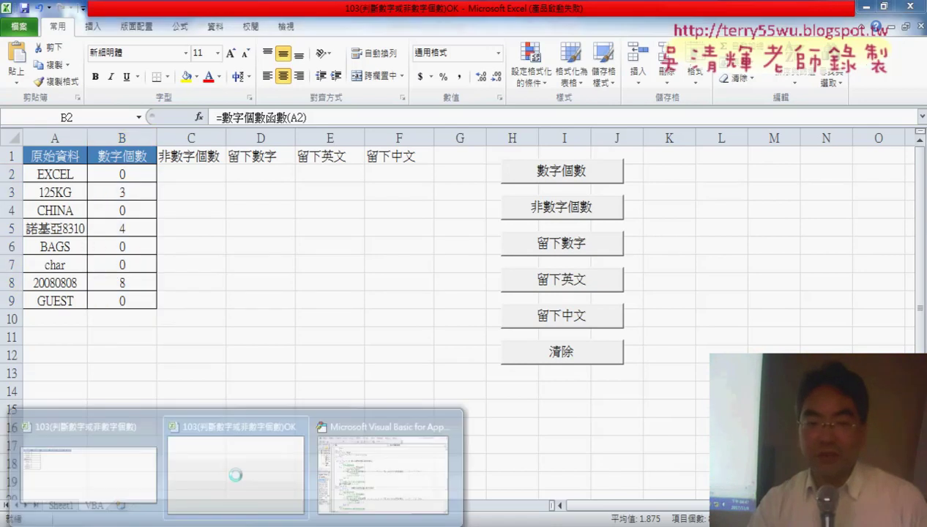
# In red, underline Function and each use of 原始資料, and draw arcs linking them.
pyautogui.click(386, 451)
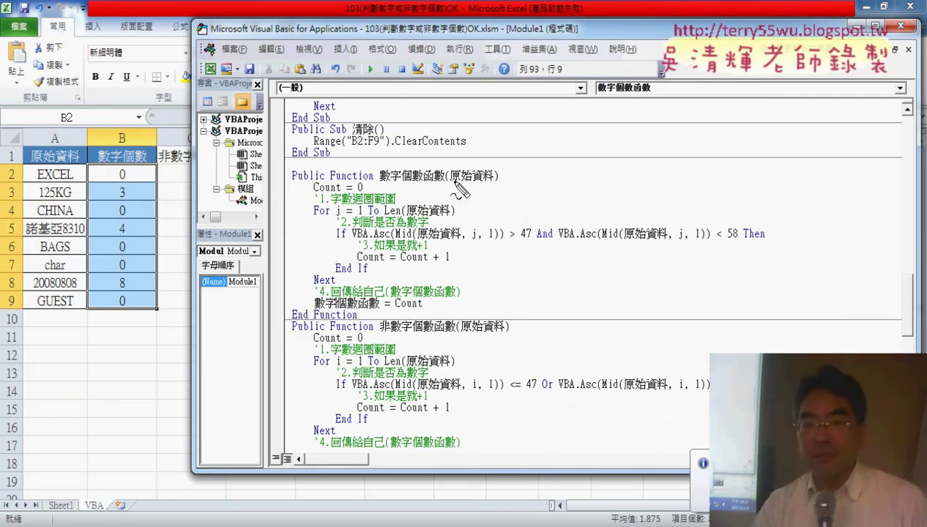
pyautogui.moveTo(331, 183); pyautogui.dragTo(372, 182)
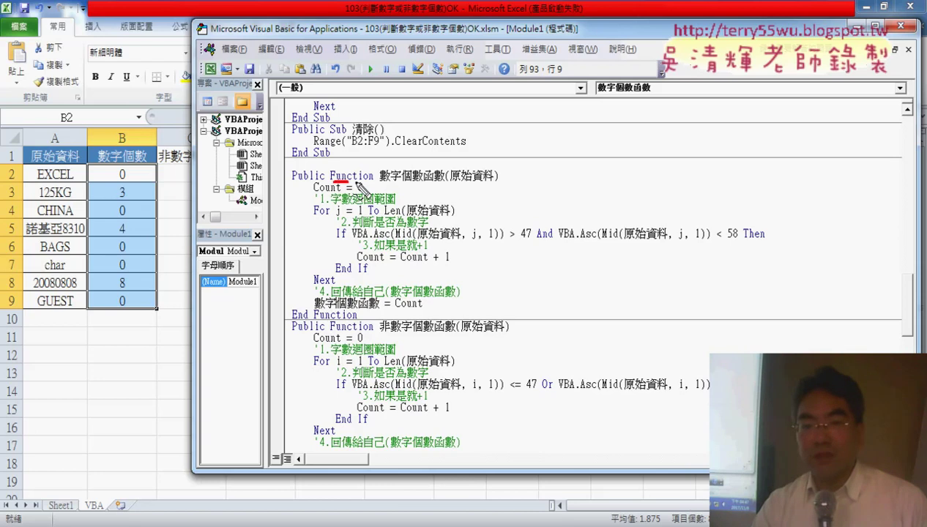
pyautogui.moveTo(452, 185)
pyautogui.mouseDown()
pyautogui.moveTo(493, 185)
pyautogui.moveTo(495, 195)
pyautogui.mouseUp()
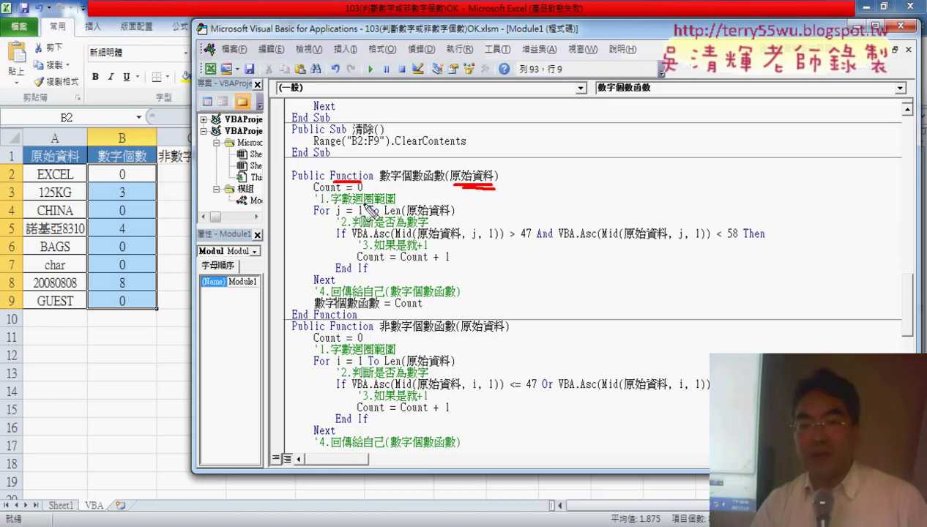
pyautogui.moveTo(406, 214); pyautogui.dragTo(450, 213)
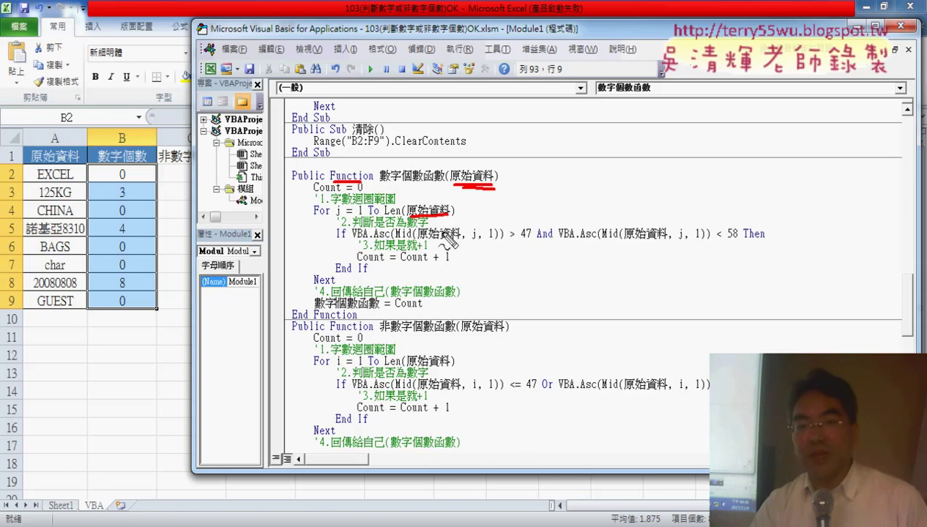
pyautogui.moveTo(419, 239); pyautogui.dragTo(450, 238)
pyautogui.moveTo(627, 240); pyautogui.dragTo(665, 238)
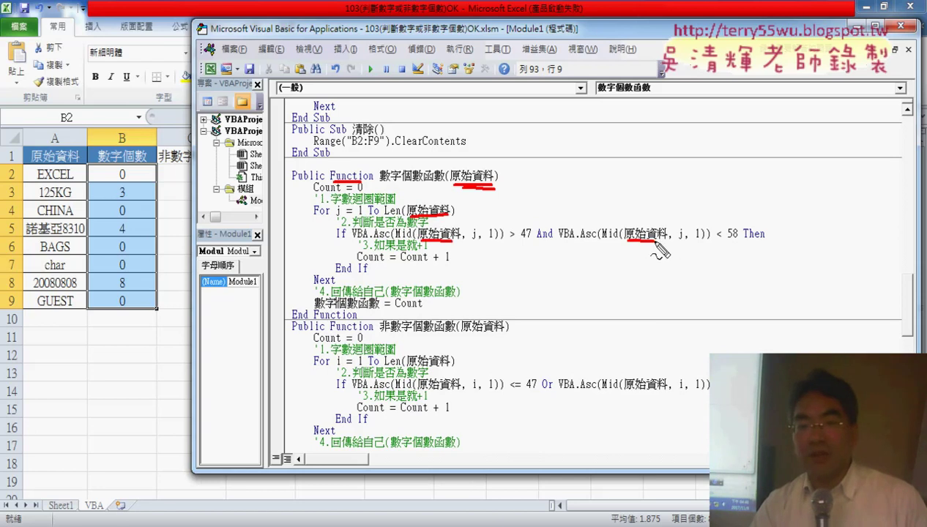
pyautogui.moveTo(473, 189)
pyautogui.mouseDown()
pyautogui.moveTo(444, 204)
pyautogui.moveTo(457, 229)
pyautogui.moveTo(468, 216)
pyautogui.moveTo(550, 208)
pyautogui.moveTo(635, 232)
pyautogui.mouseUp()
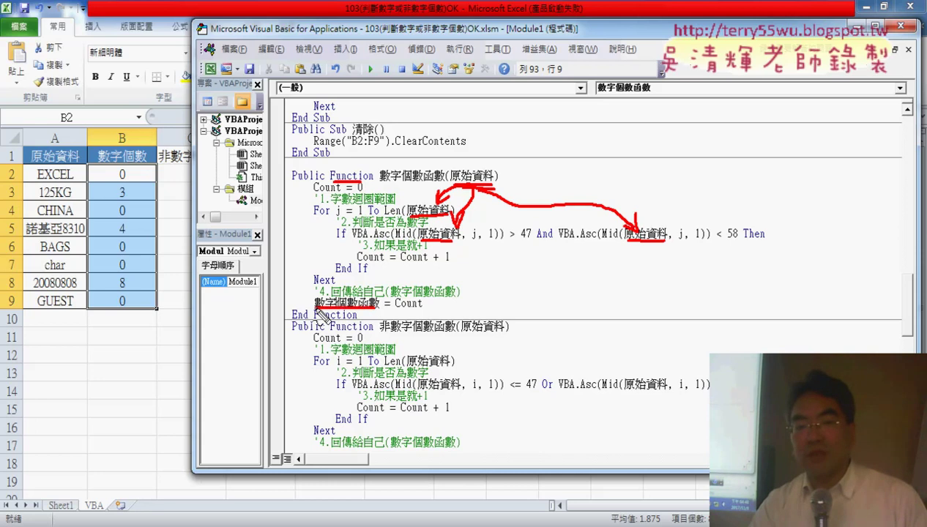
# Box the function name, arrow the return line to B2, circle EXCEL in A2, and underline = Count.
pyautogui.moveTo(376, 312); pyautogui.dragTo(386, 294)
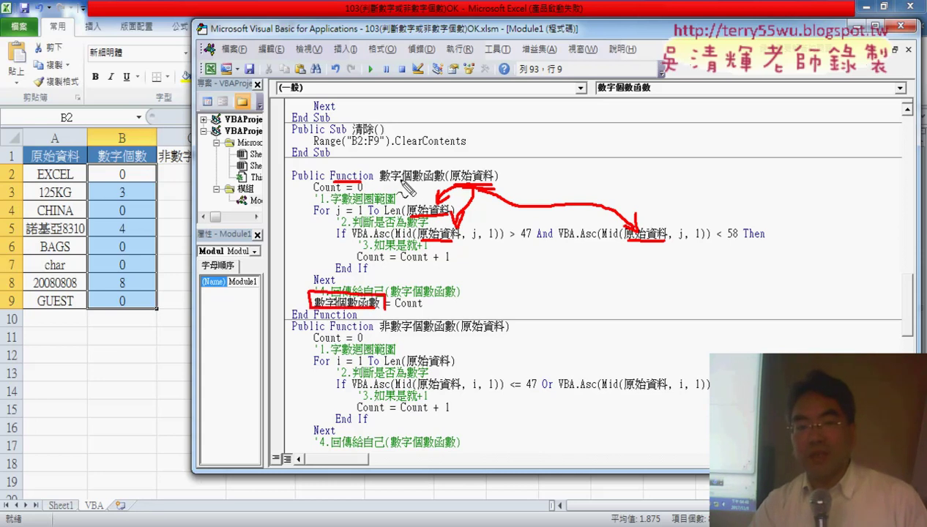
pyautogui.moveTo(382, 175); pyautogui.dragTo(293, 302)
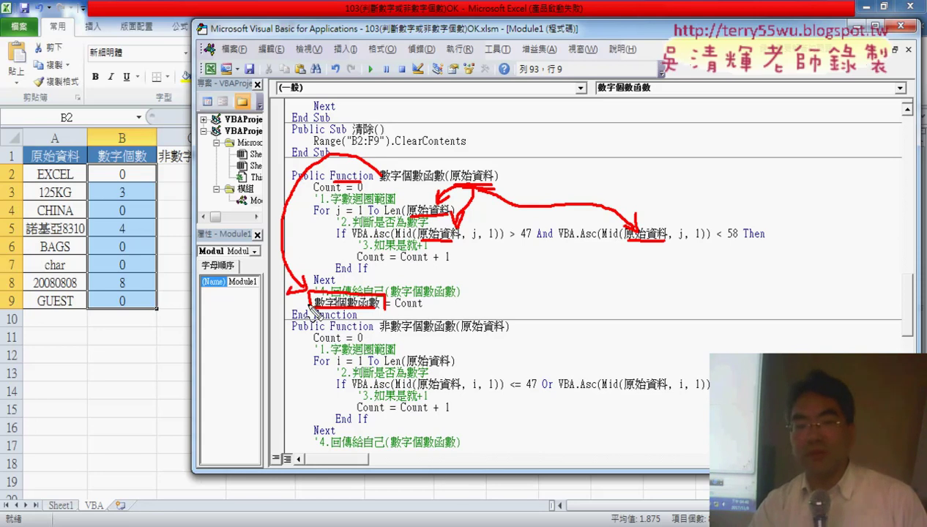
pyautogui.moveTo(310, 307)
pyautogui.mouseDown()
pyautogui.moveTo(158, 202)
pyautogui.moveTo(145, 180)
pyautogui.moveTo(167, 174)
pyautogui.moveTo(130, 189)
pyautogui.mouseUp()
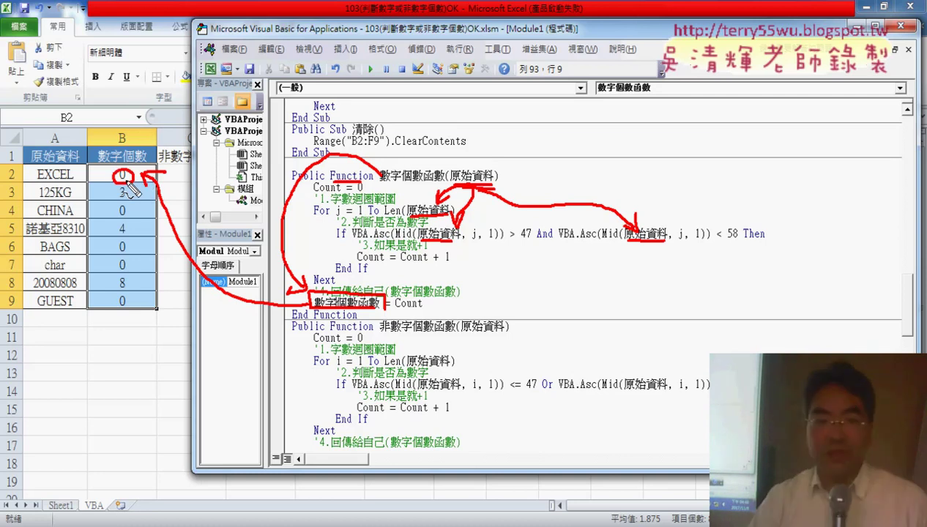
pyautogui.moveTo(80, 184)
pyautogui.mouseDown()
pyautogui.moveTo(473, 167)
pyautogui.moveTo(480, 157)
pyautogui.mouseUp()
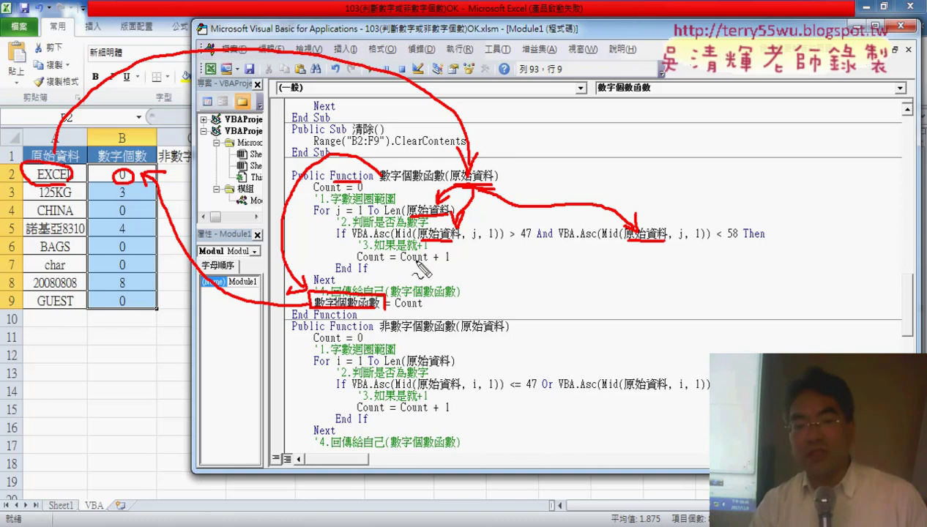
pyautogui.moveTo(425, 311); pyautogui.dragTo(399, 311)
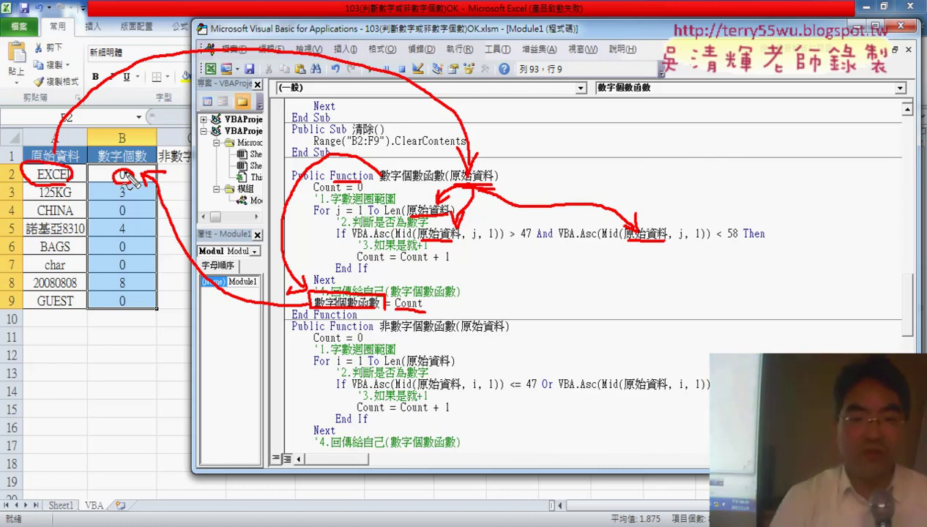
pyautogui.press('Escape')
pyautogui.scroll(-4, 411, 288)
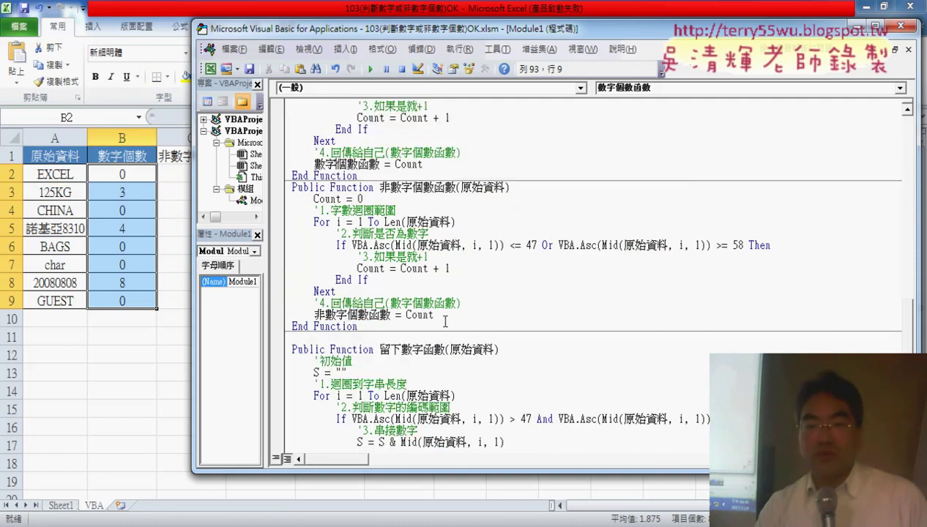
pyautogui.click(417, 244)
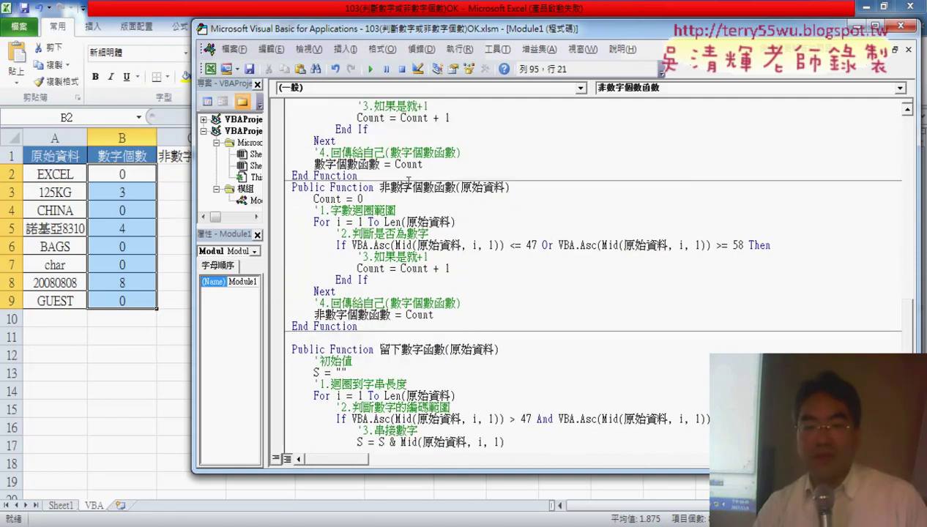
pyautogui.moveTo(510, 245); pyautogui.dragTo(531, 246)
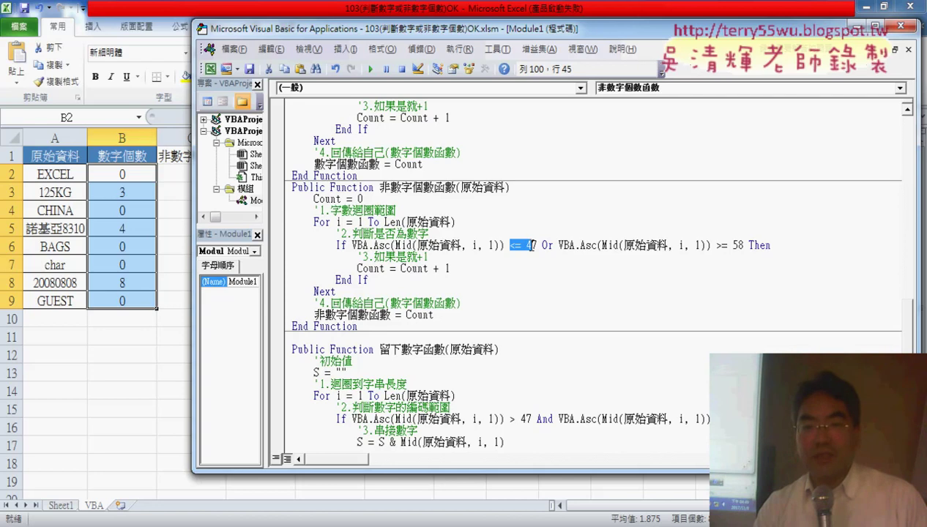
pyautogui.scroll(2, 537, 221)
pyautogui.moveTo(510, 164); pyautogui.dragTo(531, 163)
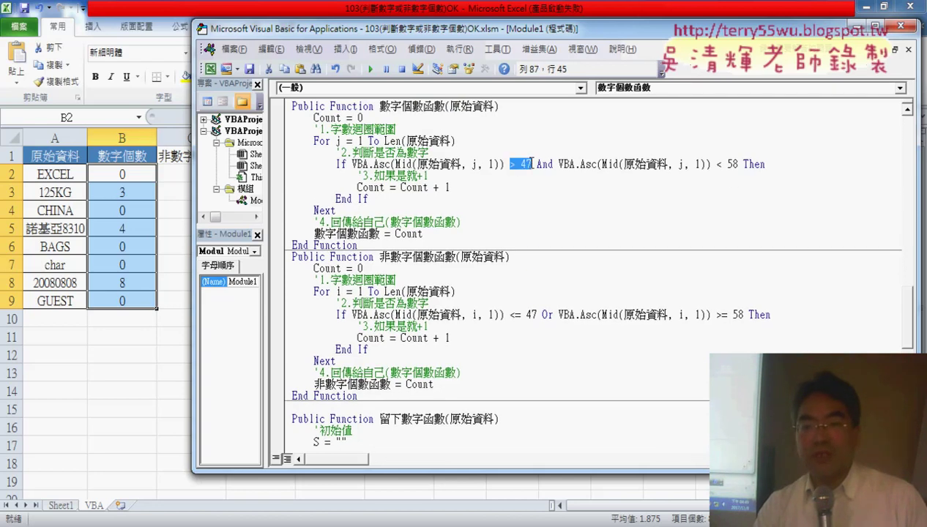
pyautogui.moveTo(713, 164); pyautogui.dragTo(738, 164)
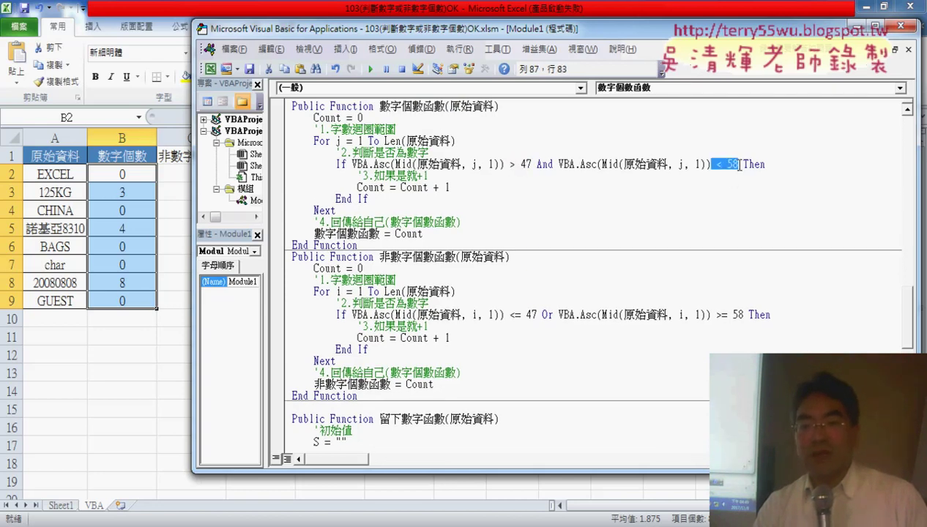
pyautogui.scroll(-2, 721, 263)
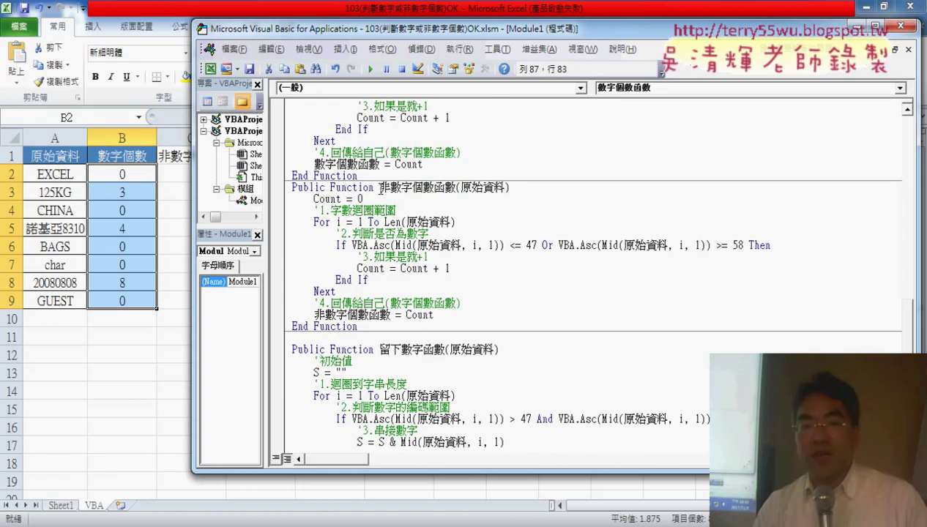
pyautogui.moveTo(509, 245); pyautogui.dragTo(542, 244)
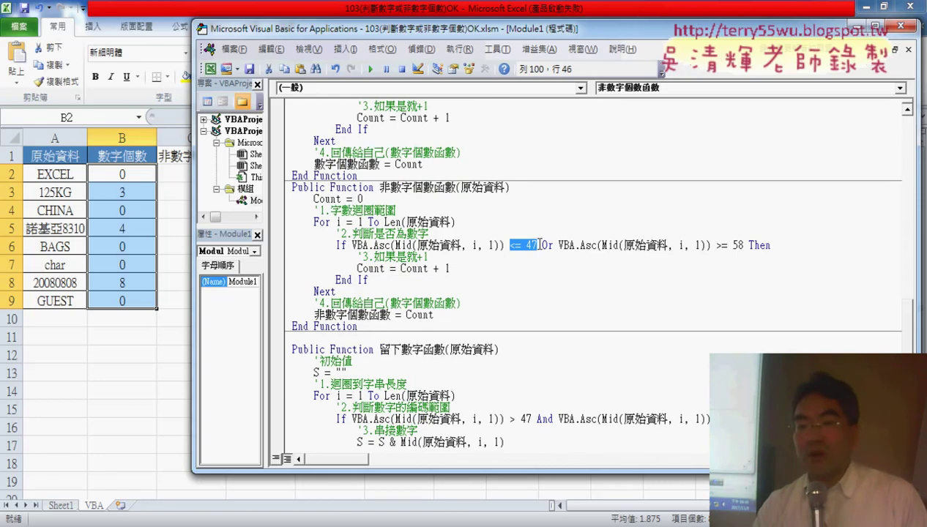
pyautogui.moveTo(716, 245); pyautogui.dragTo(744, 247)
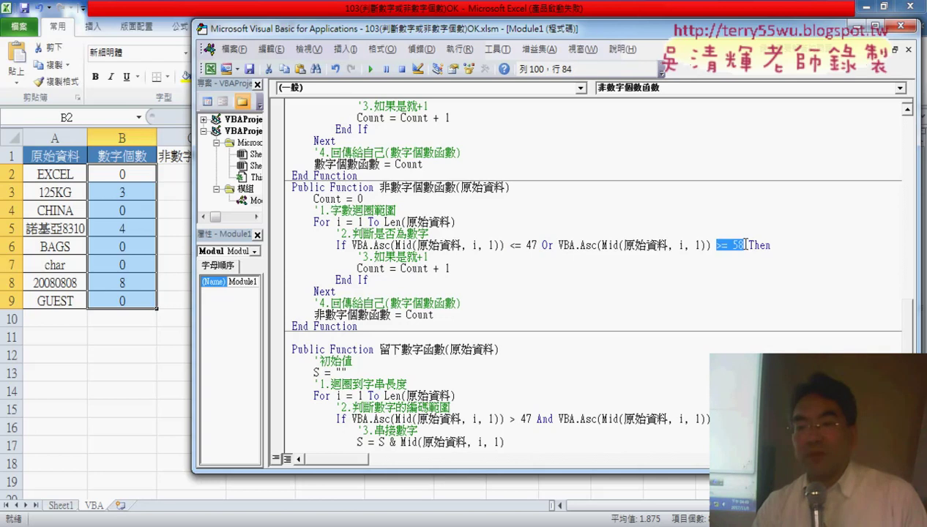
pyautogui.doubleClick(548, 245)
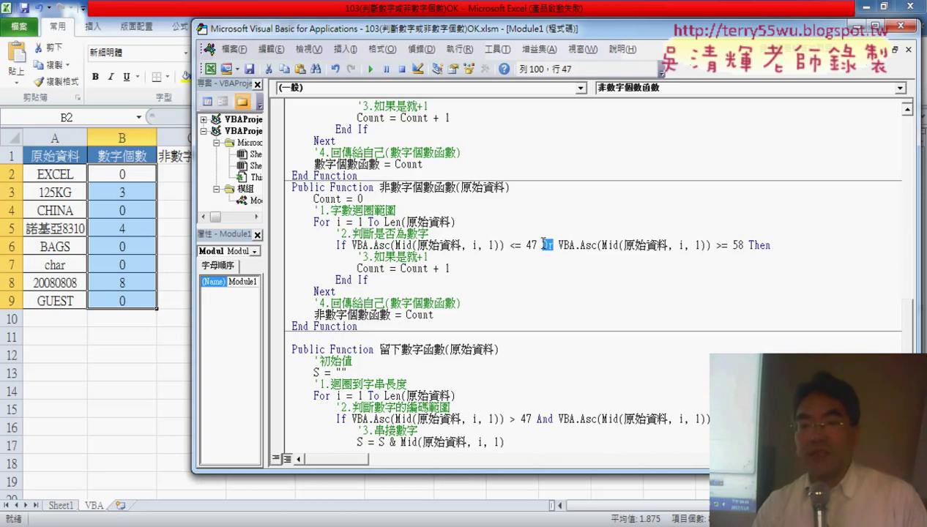
pyautogui.scroll(2, 539, 244)
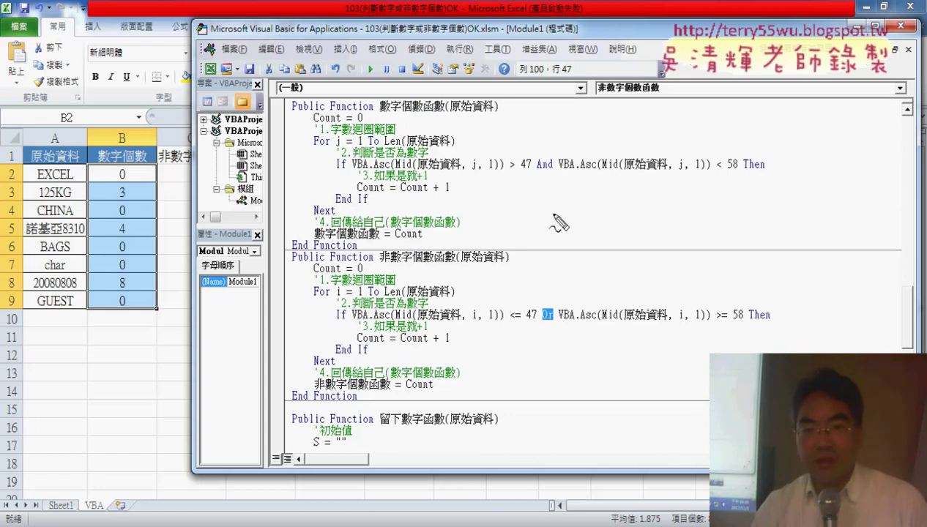
# Underline the 47 and 58 comparisons in both the digit and non-digit If tests in red.
pyautogui.moveTo(509, 171); pyautogui.dragTo(531, 169)
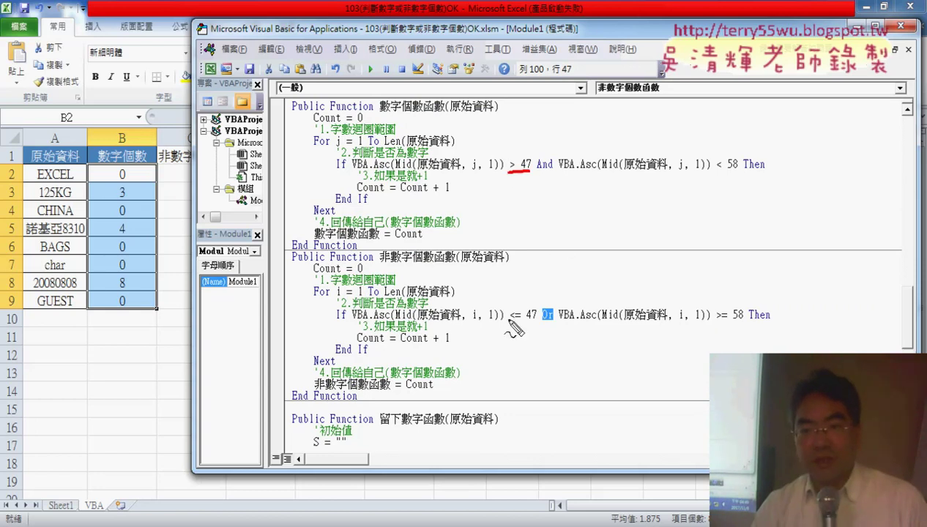
pyautogui.moveTo(508, 320); pyautogui.dragTo(535, 320)
pyautogui.moveTo(718, 172); pyautogui.dragTo(744, 170)
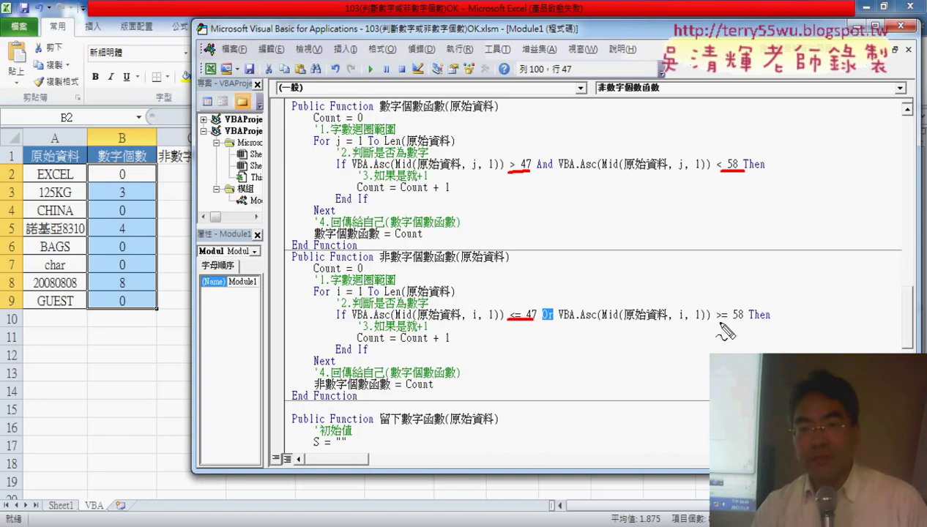
pyautogui.moveTo(720, 321); pyautogui.dragTo(767, 319)
# Circle the digit test's And and the non-digit Or, link them with an arrow, and circle the non-digit function's name.
pyautogui.moveTo(535, 163); pyautogui.dragTo(547, 150)
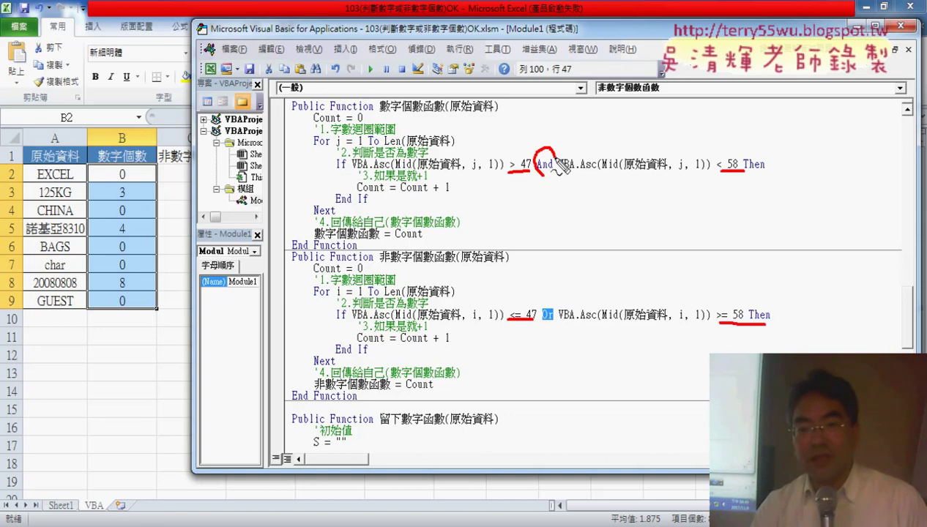
pyautogui.moveTo(537, 318); pyautogui.dragTo(551, 319)
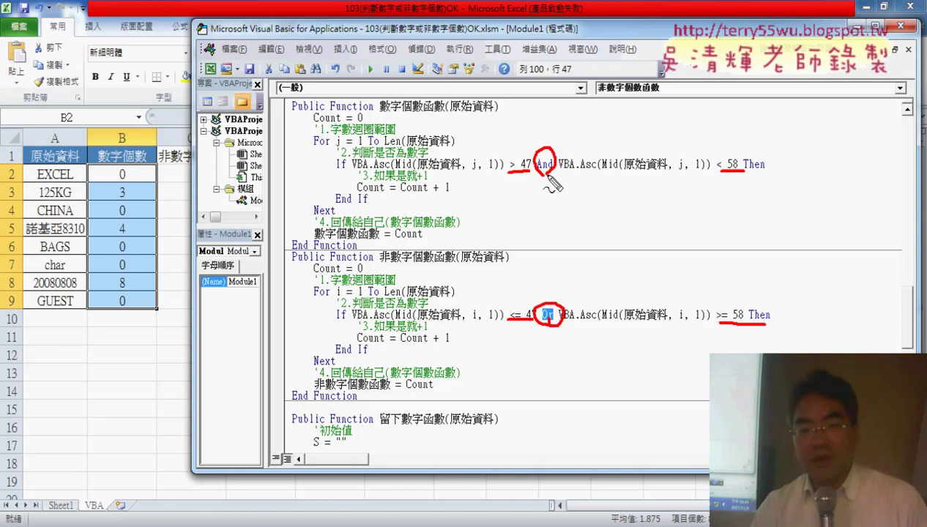
pyautogui.moveTo(548, 174); pyautogui.dragTo(548, 312)
pyautogui.moveTo(540, 273)
pyautogui.mouseDown()
pyautogui.moveTo(548, 313)
pyautogui.moveTo(559, 279)
pyautogui.mouseUp()
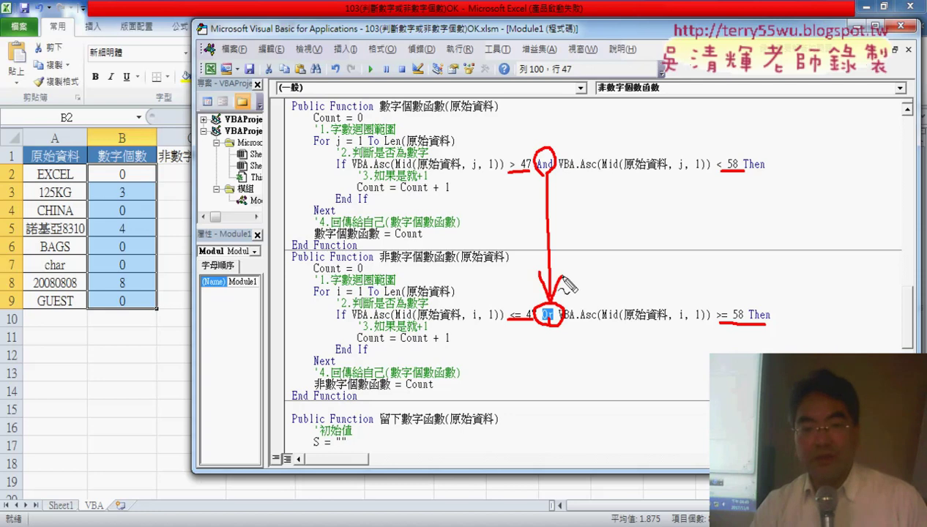
pyautogui.moveTo(389, 390)
pyautogui.mouseDown()
pyautogui.moveTo(315, 392)
pyautogui.moveTo(396, 398)
pyautogui.mouseUp()
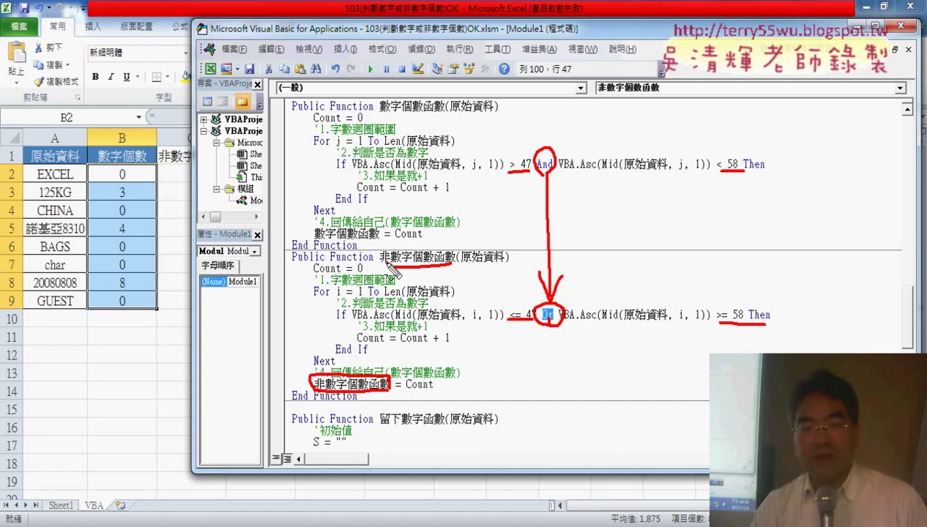
pyautogui.moveTo(385, 258); pyautogui.dragTo(452, 253)
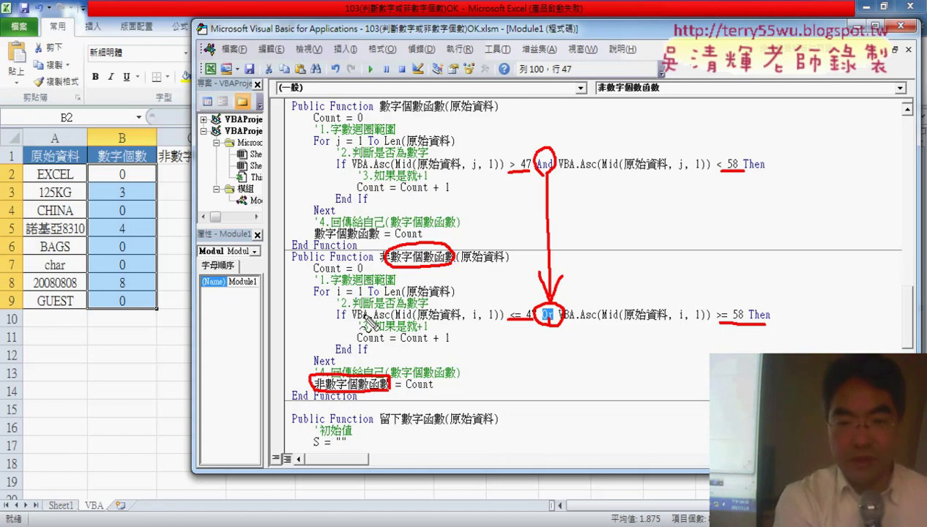
# Clear the red pen markings and select the code of both counting functions.
pyautogui.press('Escape')
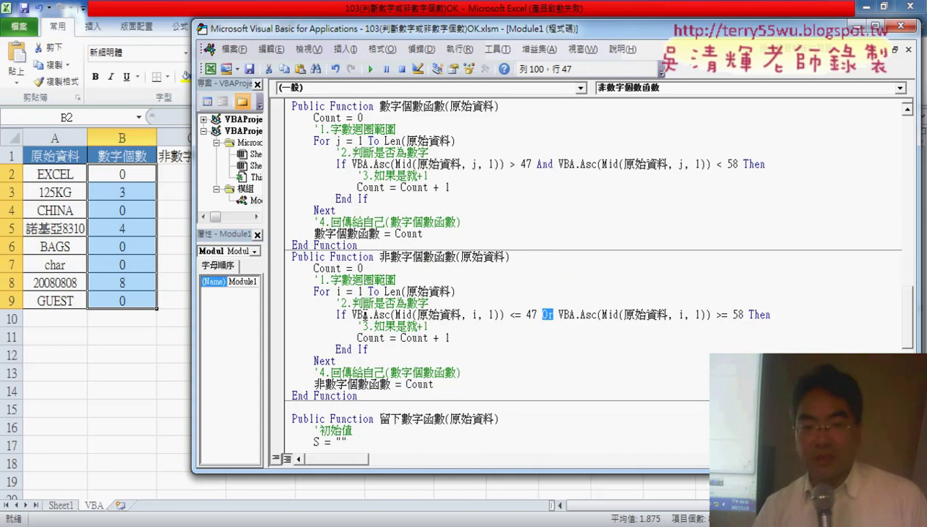
pyautogui.moveTo(367, 393); pyautogui.dragTo(281, 112)
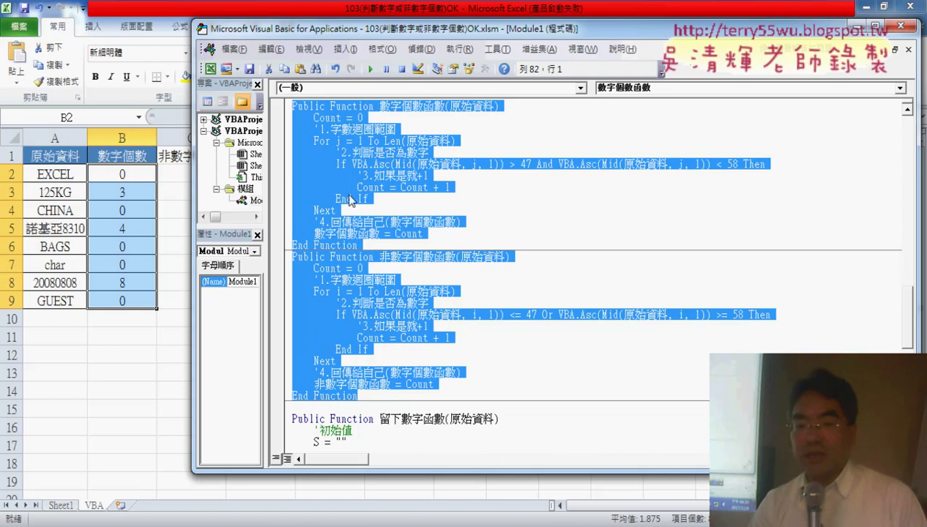
pyautogui.scroll(-4, 624, 307)
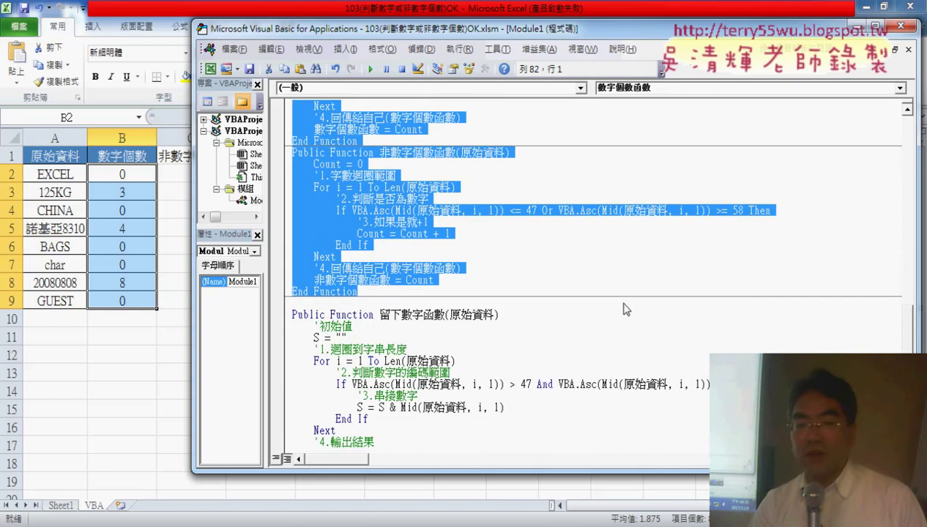
# Browse down through 留下數字函數 and 留下英文函數, then scroll back up.
pyautogui.click(415, 284)
pyautogui.scroll(-4, 455, 334)
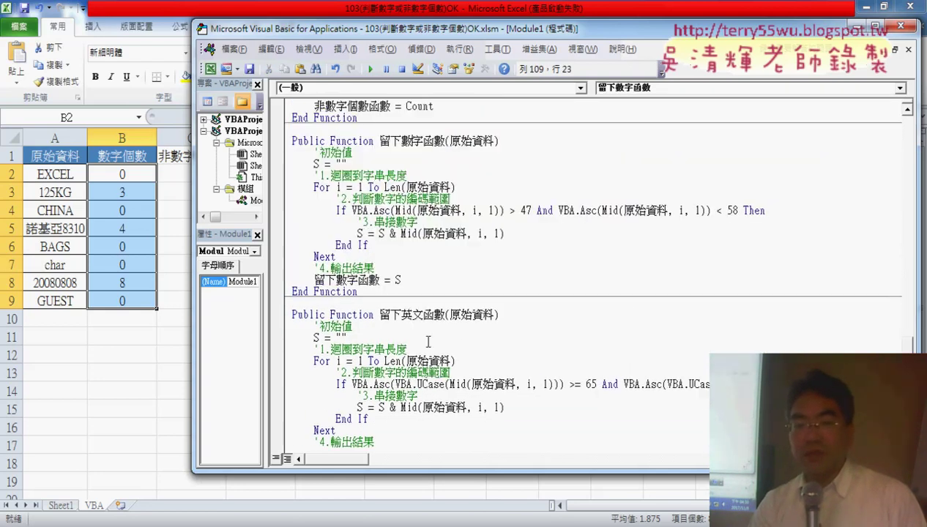
pyautogui.click(428, 339)
pyautogui.scroll(-4, 481, 337)
pyautogui.scroll(4, 454, 379)
pyautogui.scroll(1, 446, 293)
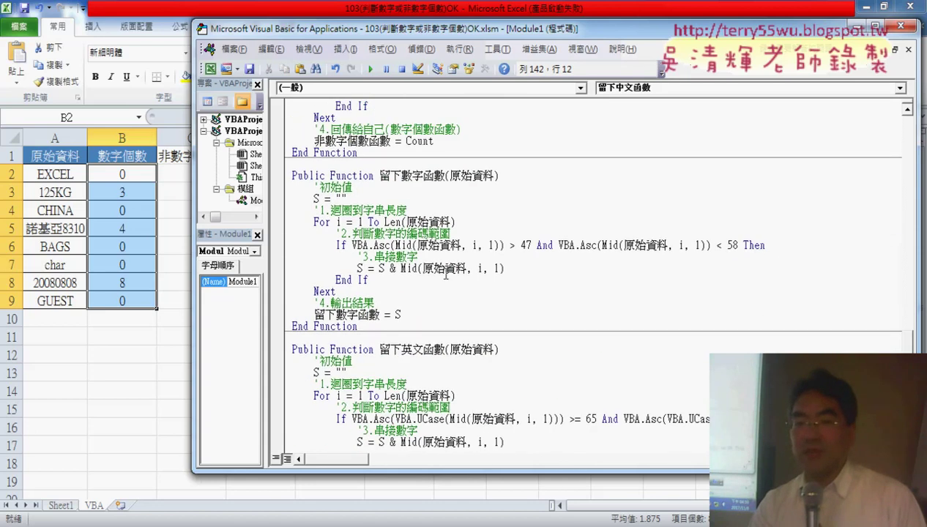
pyautogui.scroll(1, 435, 231)
pyautogui.scroll(2, 435, 231)
pyautogui.scroll(1, 435, 231)
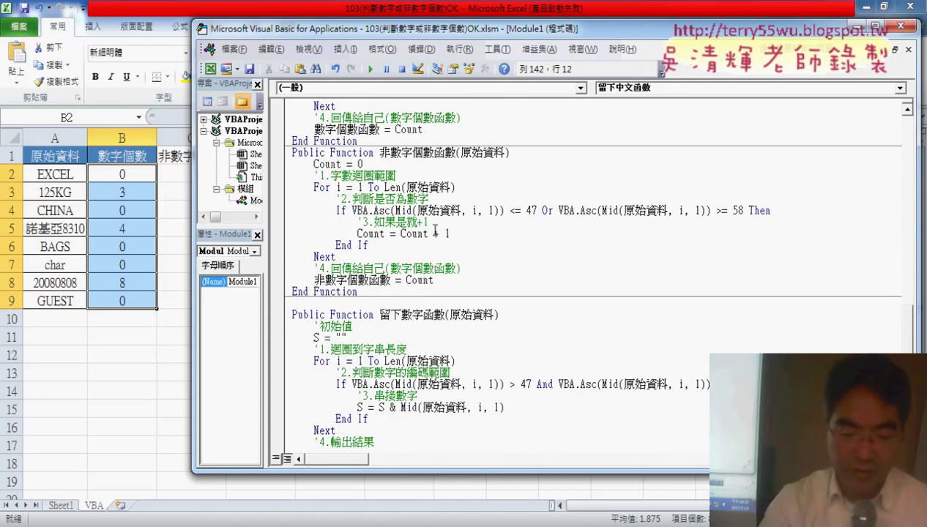